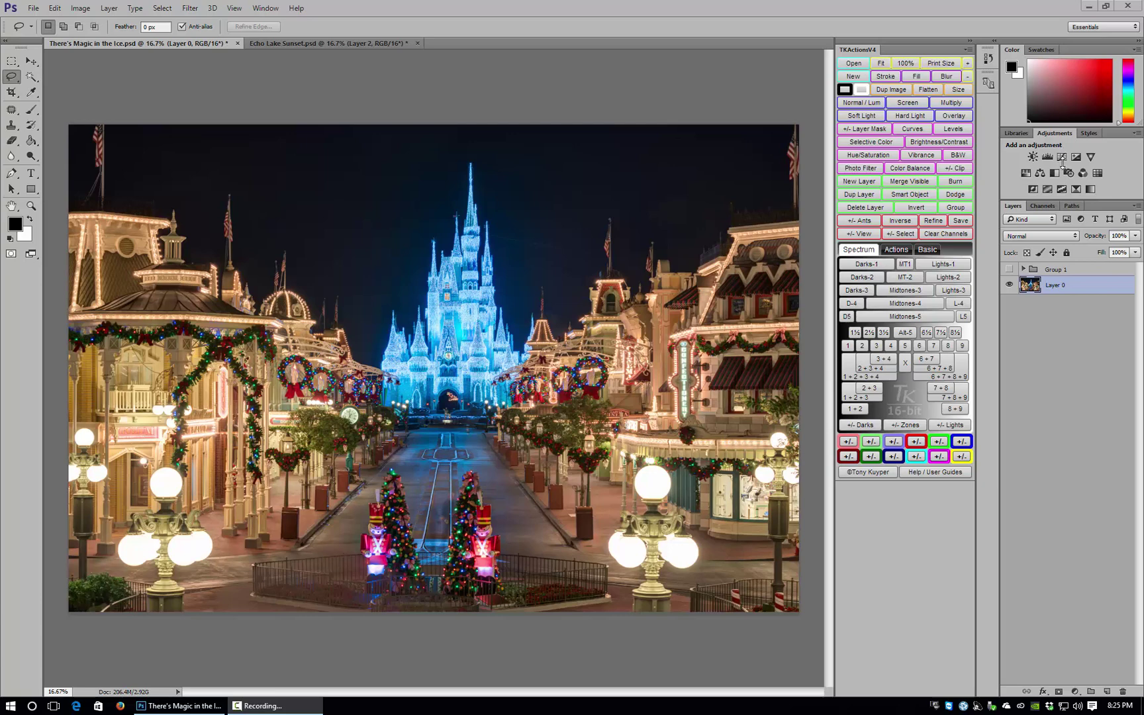
Step: Add a Curves adjustment above Layer 0, pull its midtones down to darken the image and invert its mask to black
click(1062, 158)
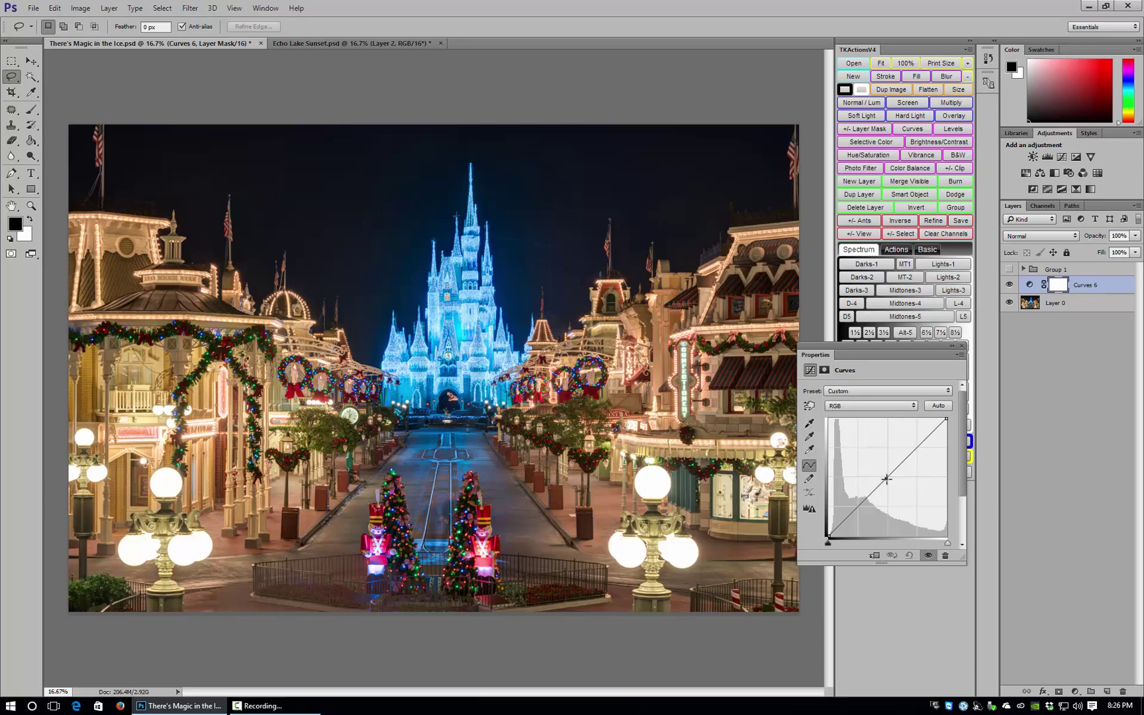
mouse_move(887, 478)
mouse_down()
mouse_move(894, 486)
mouse_move(879, 470)
mouse_up()
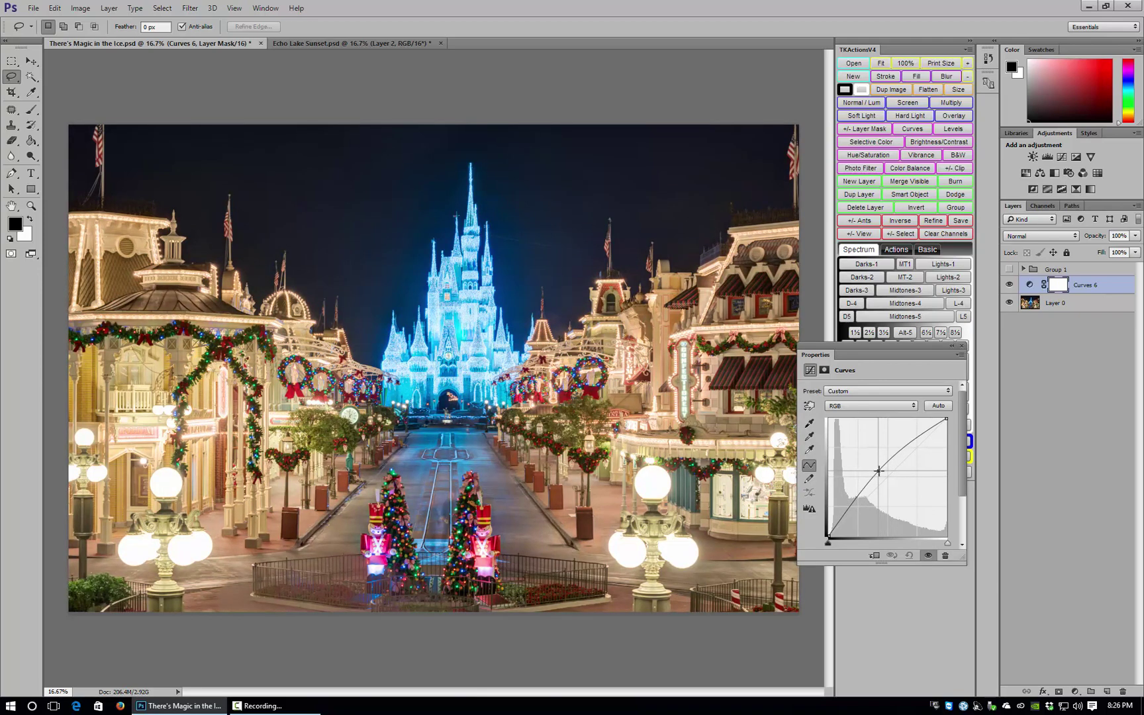
drag(878, 470, 889, 486)
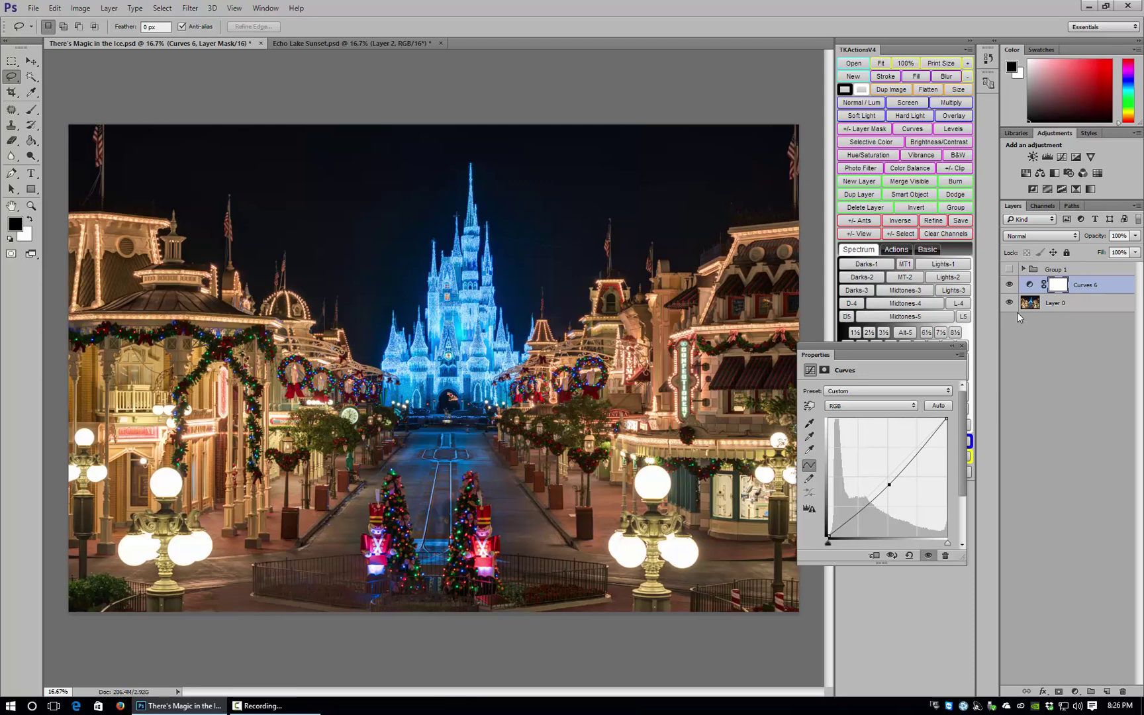
key(ctrl+i)
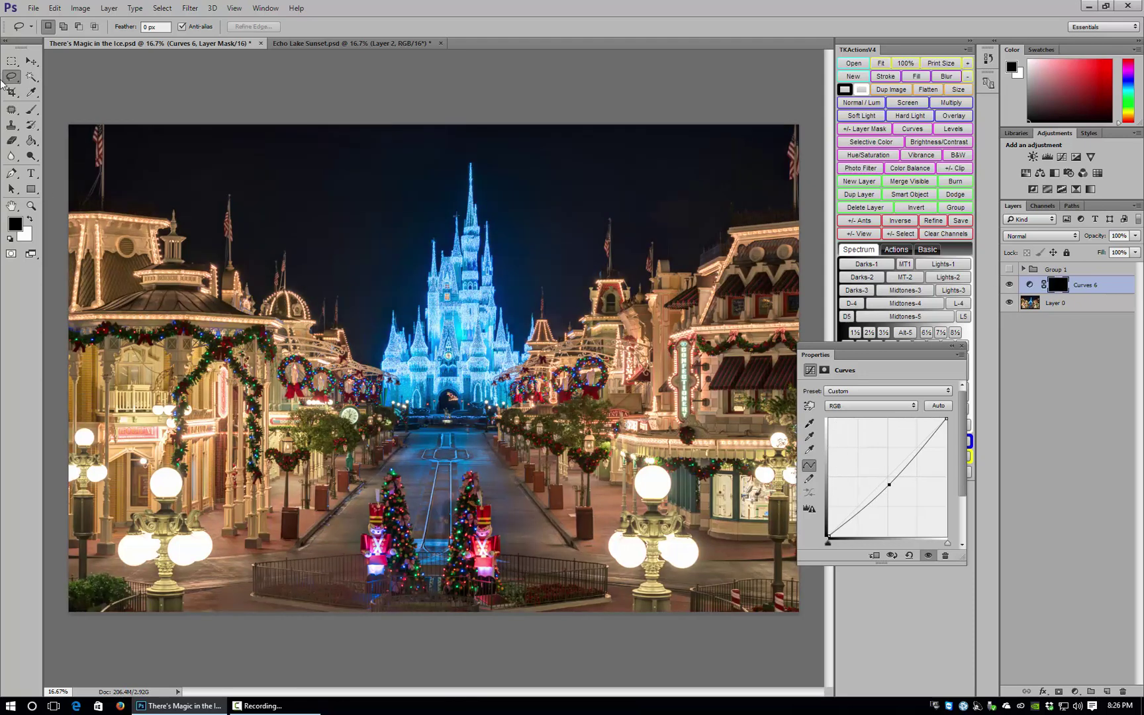
Step: Brush white at 30% opacity on the Curves 6 mask to darken the buildings on both sides of the street
click(31, 110)
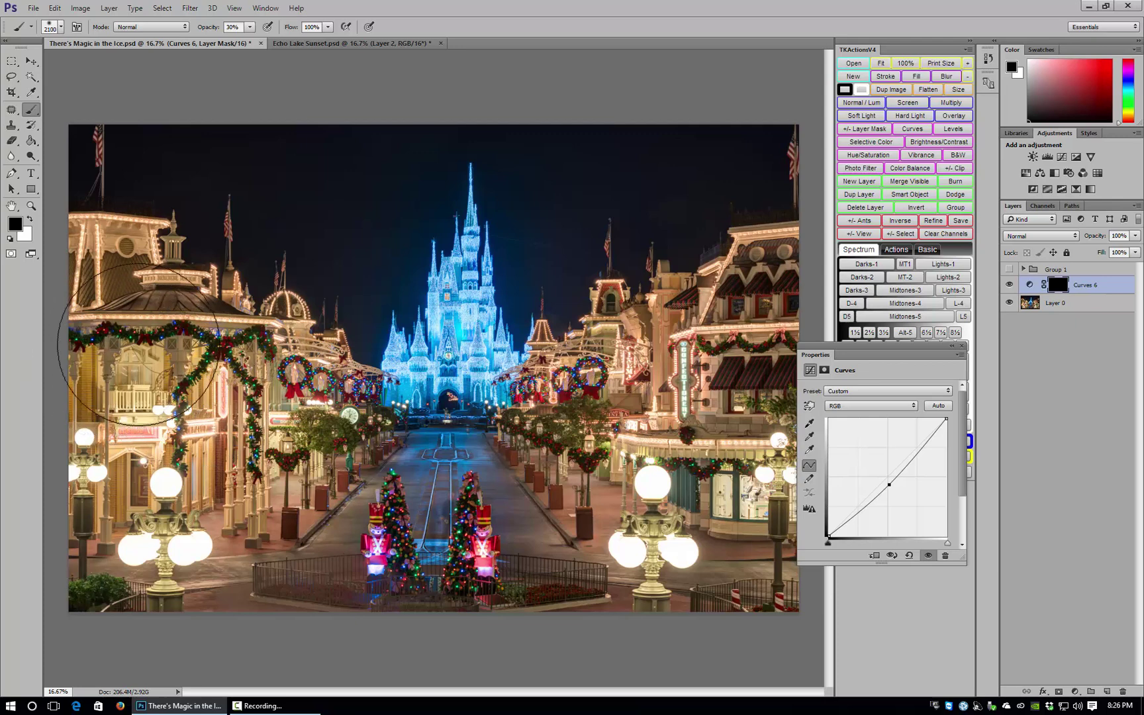
key(x)
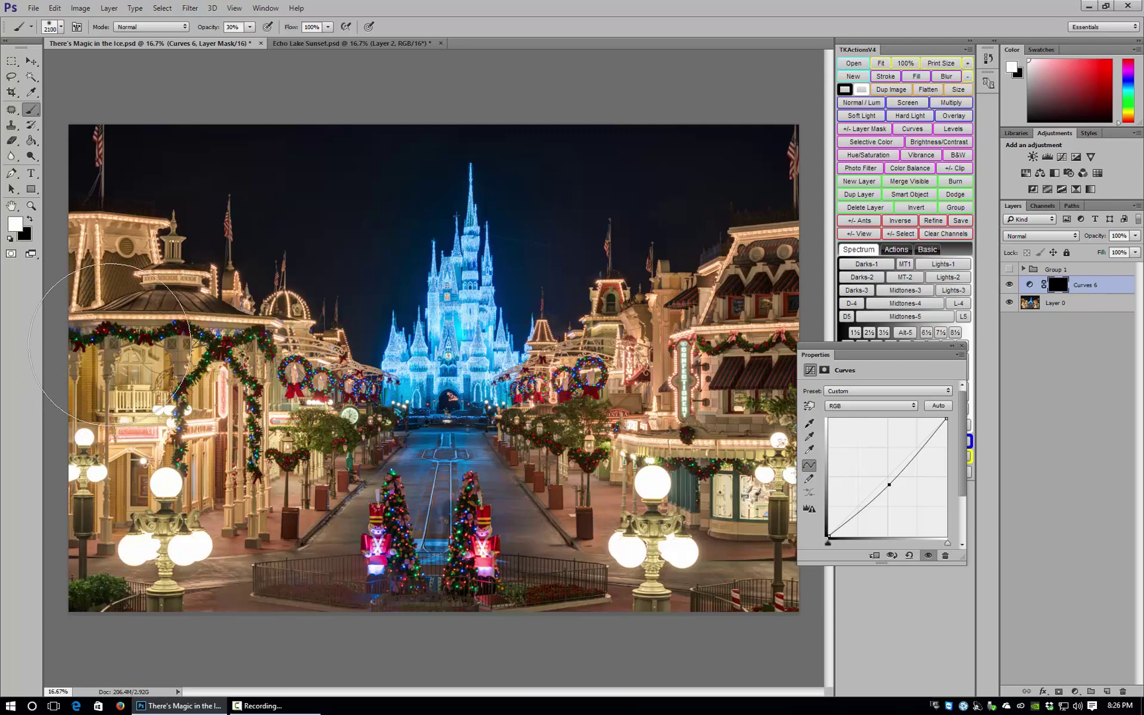
mouse_move(116, 334)
mouse_down()
mouse_move(185, 371)
mouse_move(245, 464)
mouse_move(218, 410)
mouse_move(121, 518)
mouse_move(219, 440)
mouse_move(232, 529)
mouse_move(166, 397)
mouse_move(79, 457)
mouse_up()
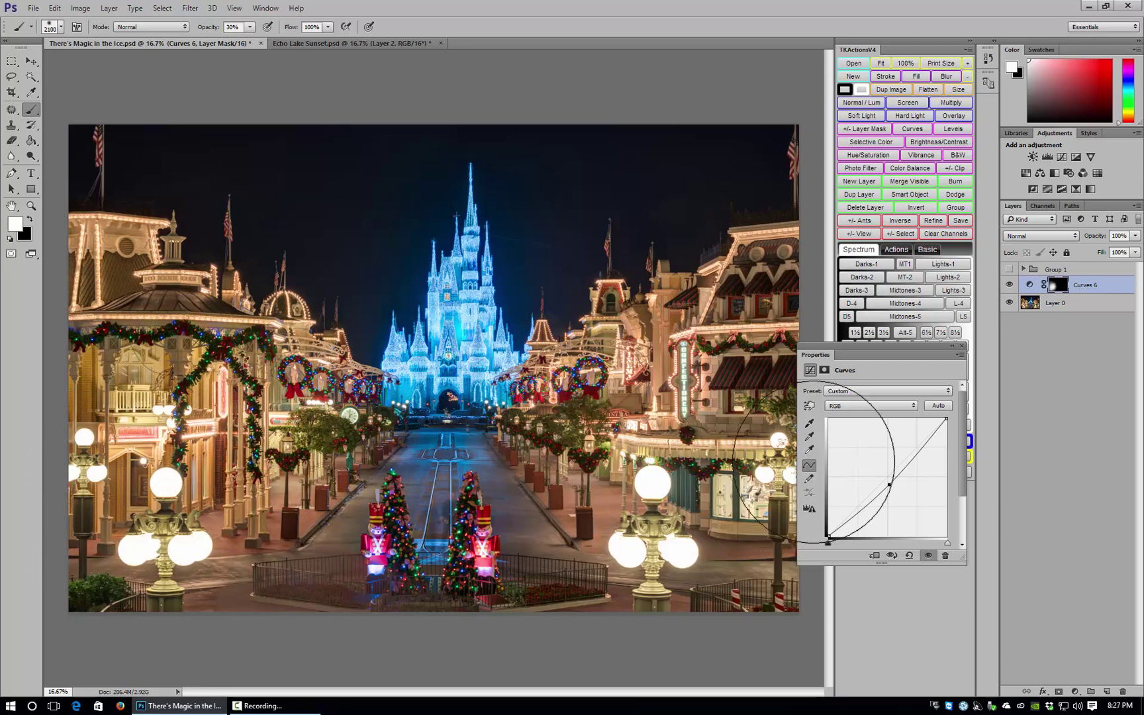
mouse_move(720, 357)
mouse_down()
mouse_move(652, 445)
mouse_move(591, 419)
mouse_move(567, 443)
mouse_move(515, 385)
mouse_move(604, 405)
mouse_move(631, 387)
mouse_move(715, 518)
mouse_move(653, 504)
mouse_move(720, 387)
mouse_move(717, 464)
mouse_move(740, 394)
mouse_move(741, 491)
mouse_move(656, 427)
mouse_move(656, 483)
mouse_move(676, 520)
mouse_move(550, 402)
mouse_move(459, 418)
mouse_move(422, 388)
mouse_move(482, 299)
mouse_move(453, 324)
mouse_move(462, 374)
mouse_move(453, 304)
mouse_move(442, 336)
mouse_move(456, 298)
mouse_move(430, 352)
mouse_move(452, 312)
mouse_move(478, 342)
mouse_move(454, 353)
mouse_move(486, 275)
mouse_move(473, 306)
mouse_move(468, 286)
mouse_move(460, 333)
mouse_move(454, 279)
mouse_move(443, 360)
mouse_move(429, 366)
mouse_move(408, 351)
mouse_move(469, 300)
mouse_move(488, 313)
mouse_move(376, 311)
mouse_up()
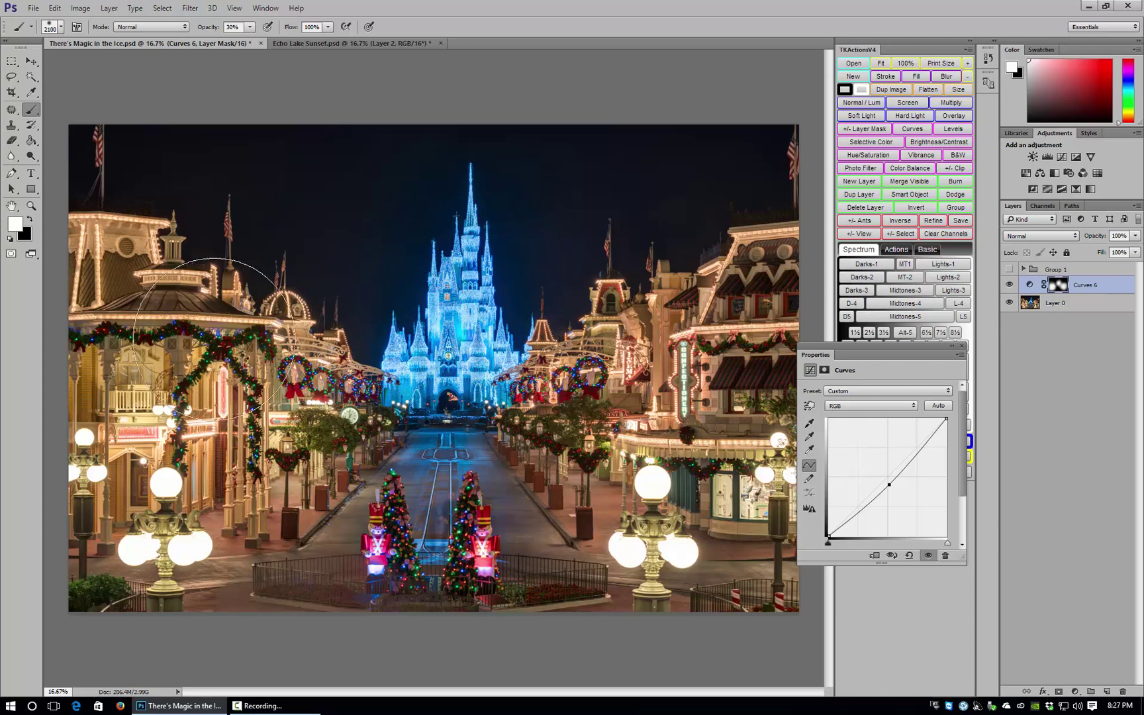
mouse_move(116, 345)
mouse_down()
mouse_move(285, 318)
mouse_move(132, 345)
mouse_move(152, 338)
mouse_move(137, 432)
mouse_move(99, 457)
mouse_move(86, 444)
mouse_move(568, 357)
mouse_up()
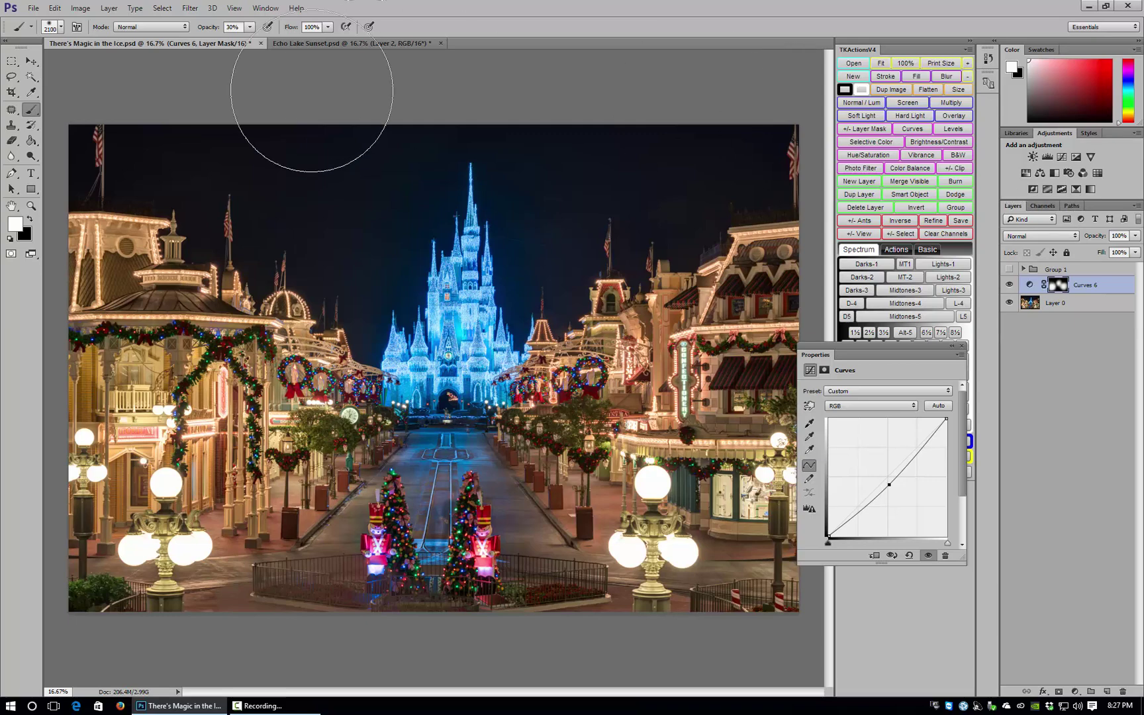
Step: Switch to the Echo Lake Sunset document, add a Curves adjustment above Layer 2 and select its Red channel
click(336, 43)
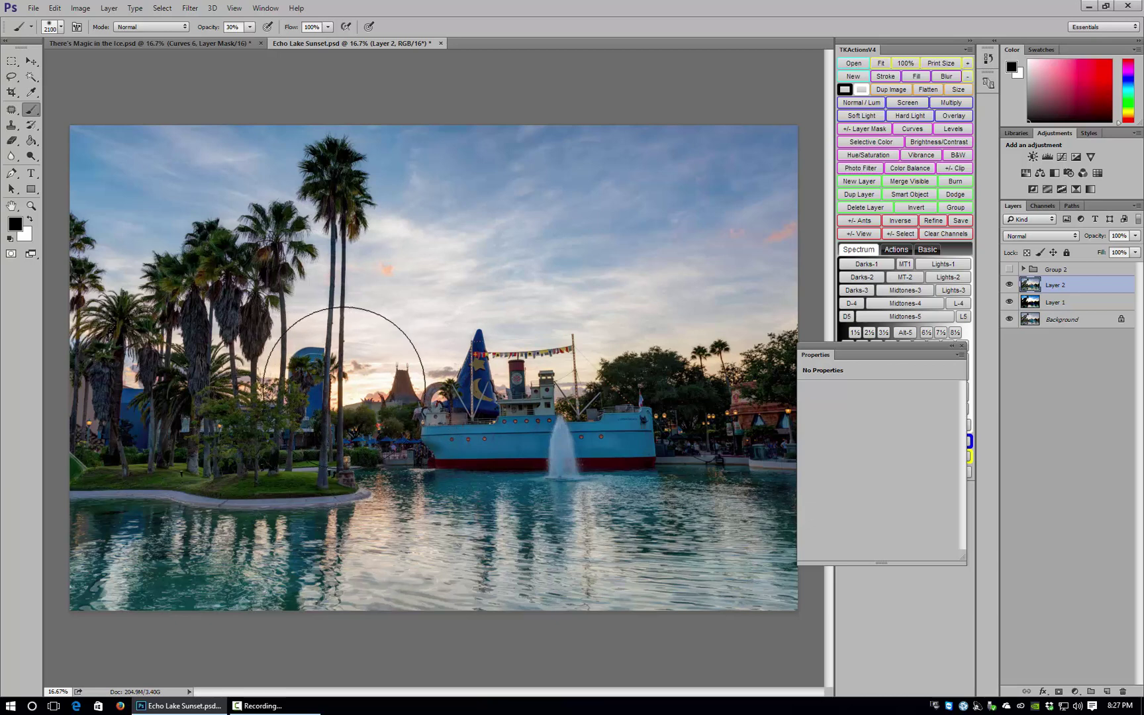
click(1062, 156)
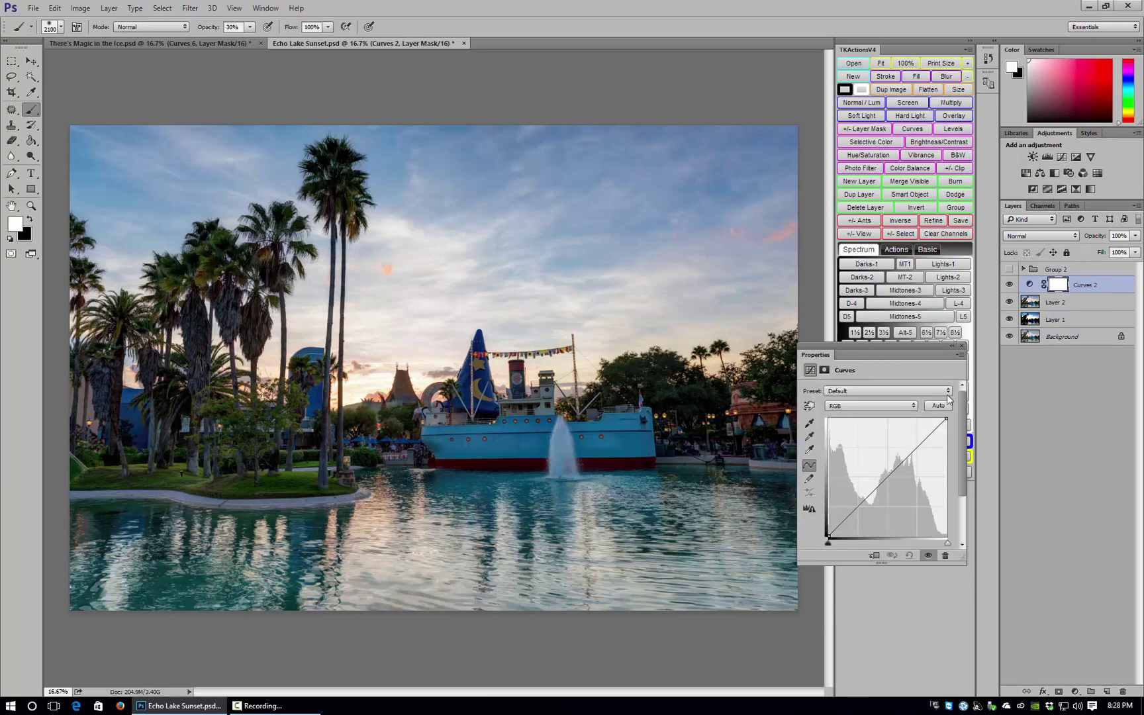
click(897, 405)
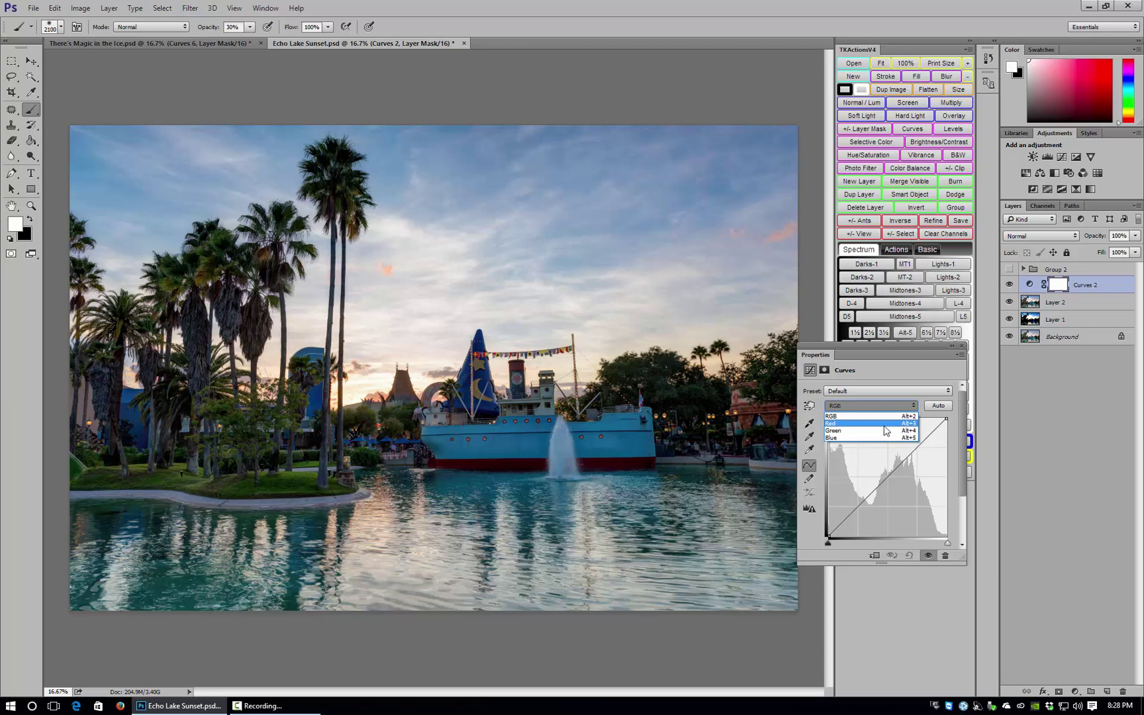
click(885, 426)
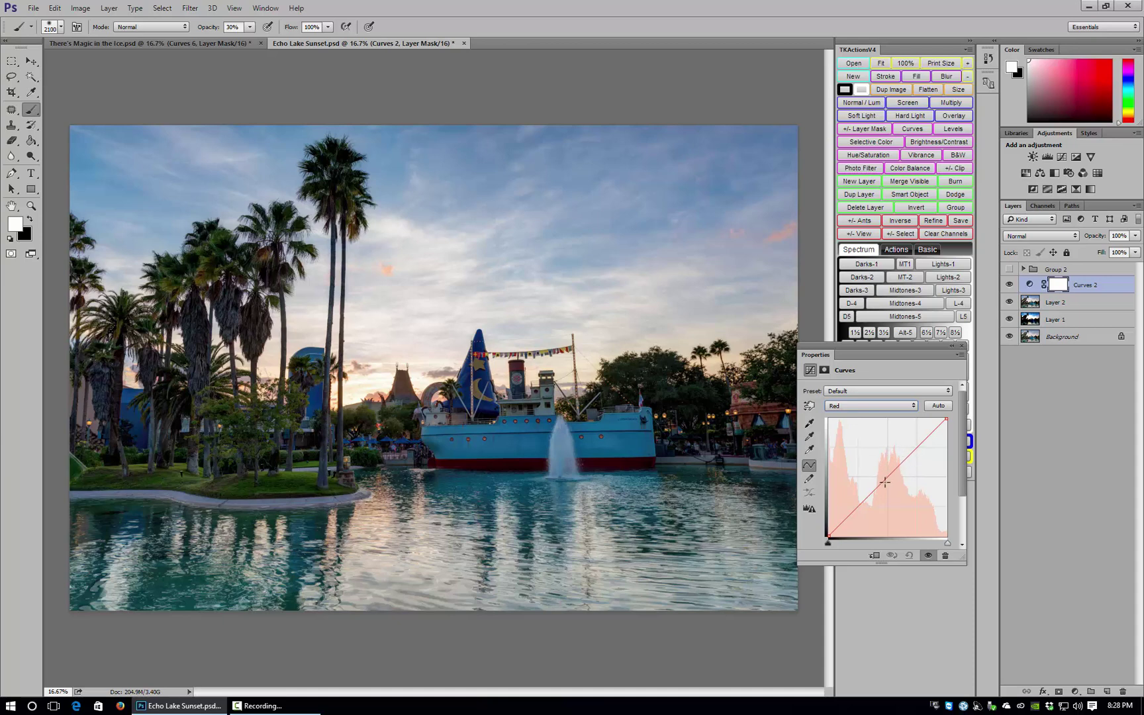
Step: Try pulling the Red curve's midtones down to shift the image towards cyan
mouse_move(882, 480)
mouse_down()
mouse_move(876, 472)
mouse_move(894, 486)
mouse_up()
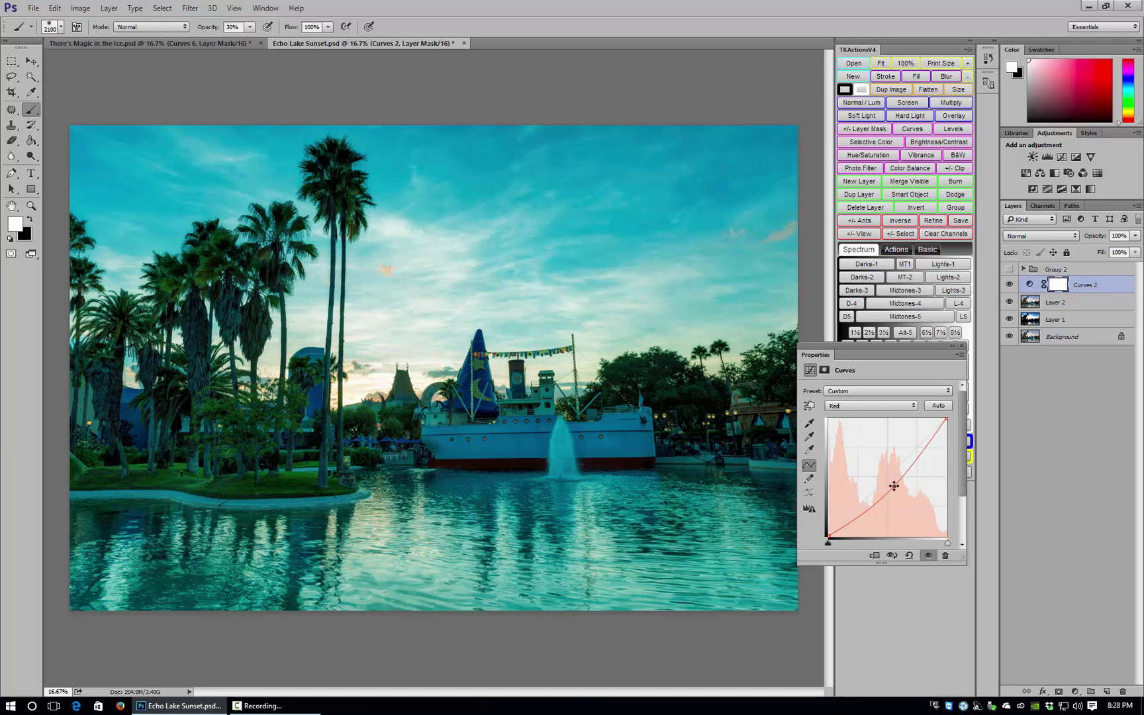
click(858, 406)
click(858, 406)
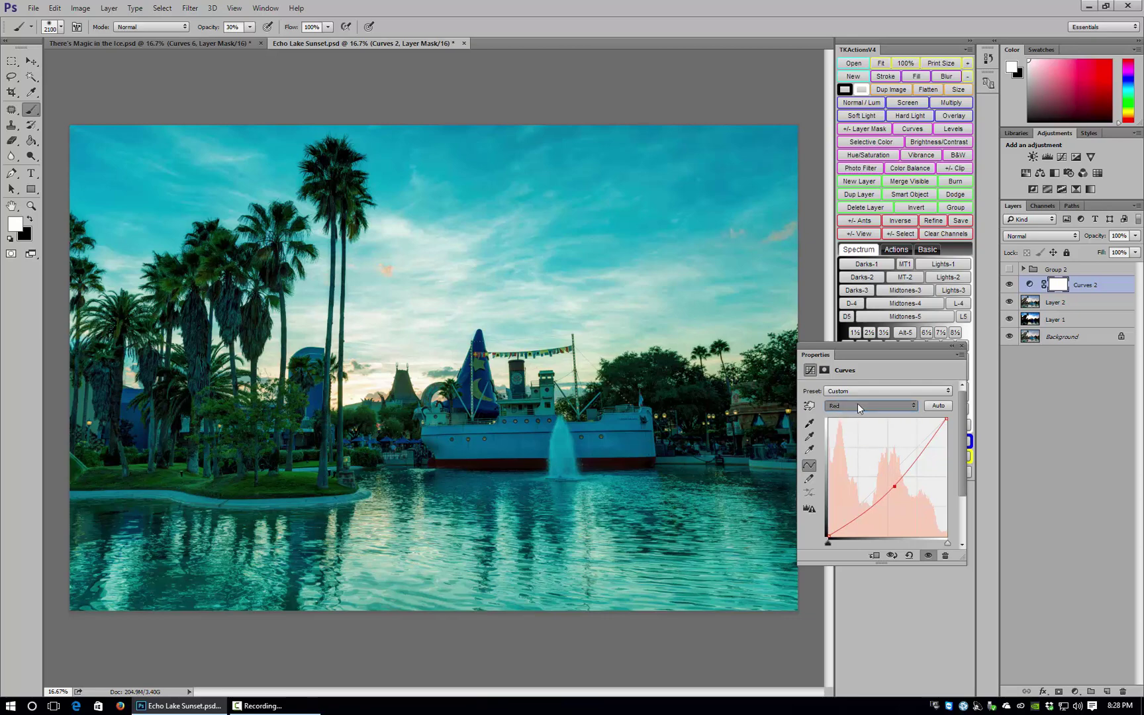
drag(850, 457, 895, 486)
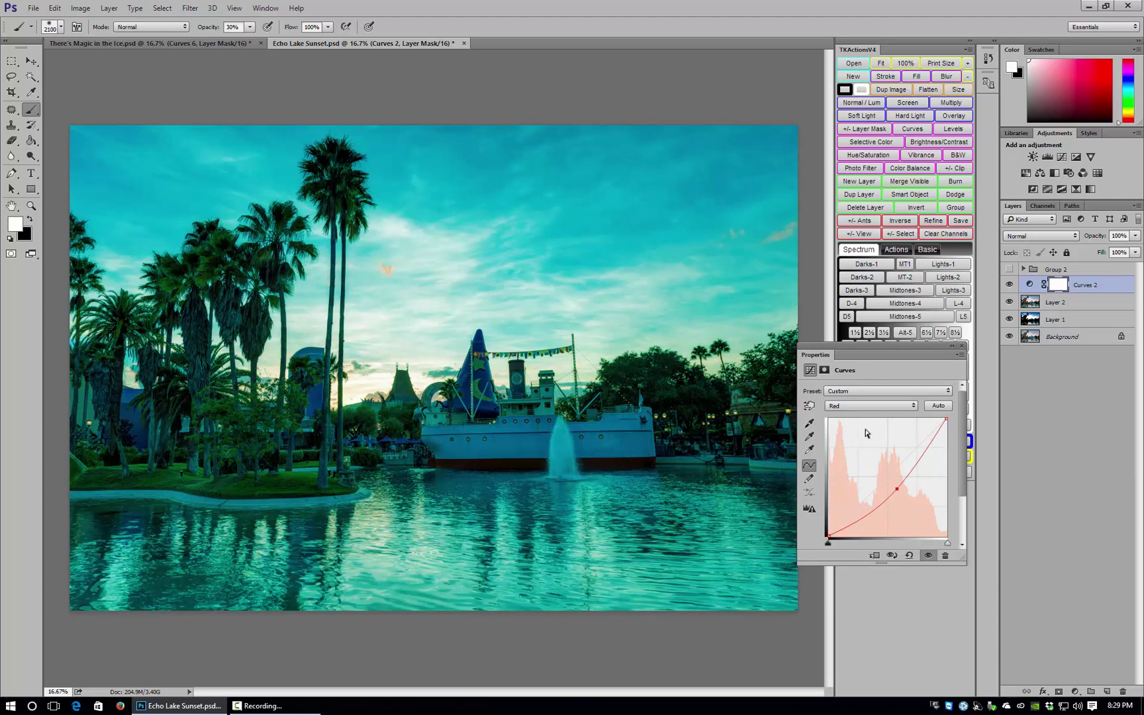
Step: Try lowering the Green curve's midtones, and remove the added curve point
click(851, 407)
click(867, 430)
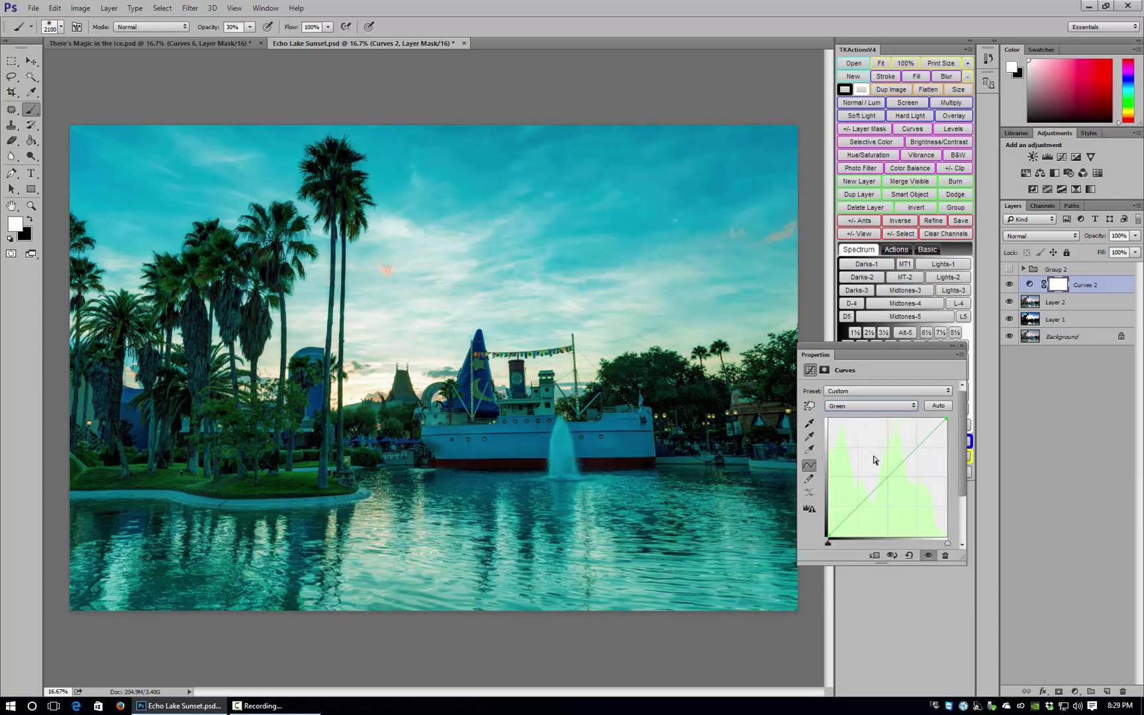
mouse_move(882, 468)
mouse_down()
mouse_move(875, 463)
mouse_move(899, 480)
mouse_up()
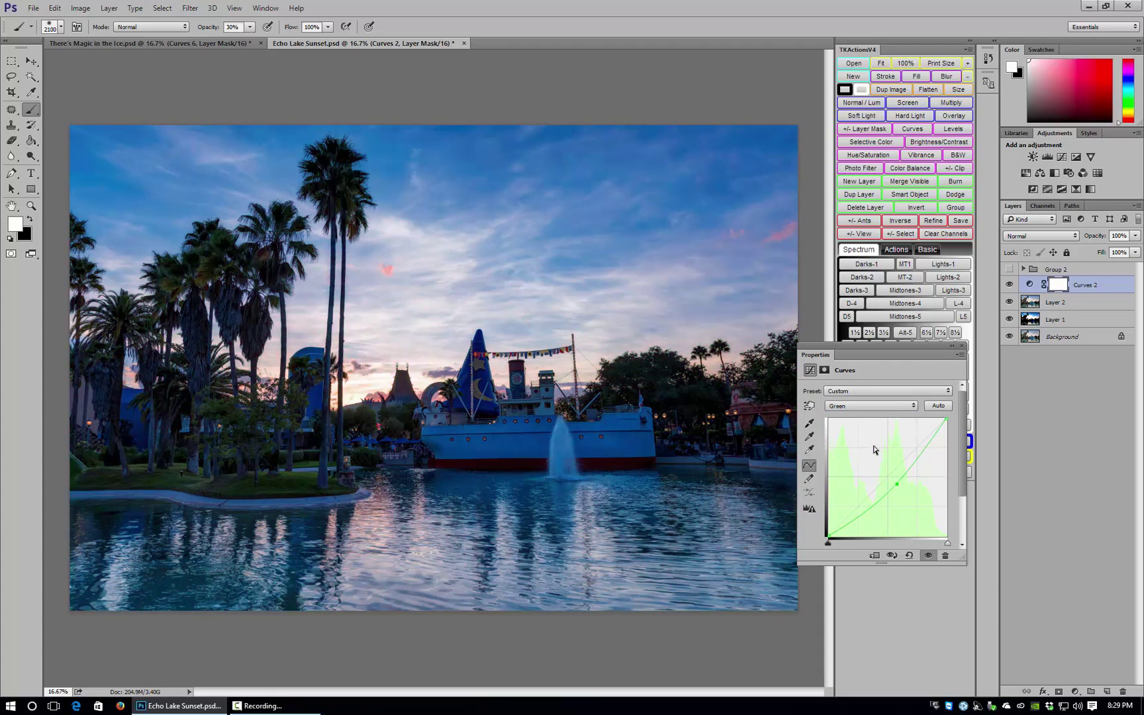
key(Delete)
Step: Try shifting the Blue curve's midpoint, and restore the curve to a straight line
click(854, 395)
click(853, 402)
click(853, 406)
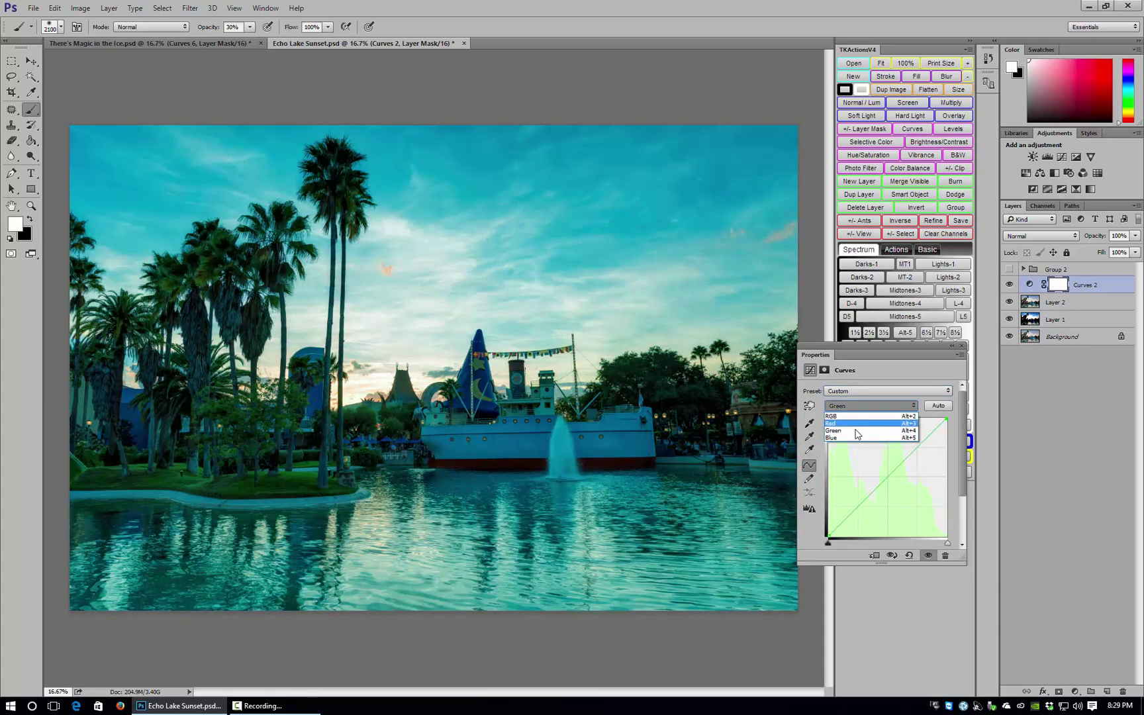
click(855, 438)
key(alt+5)
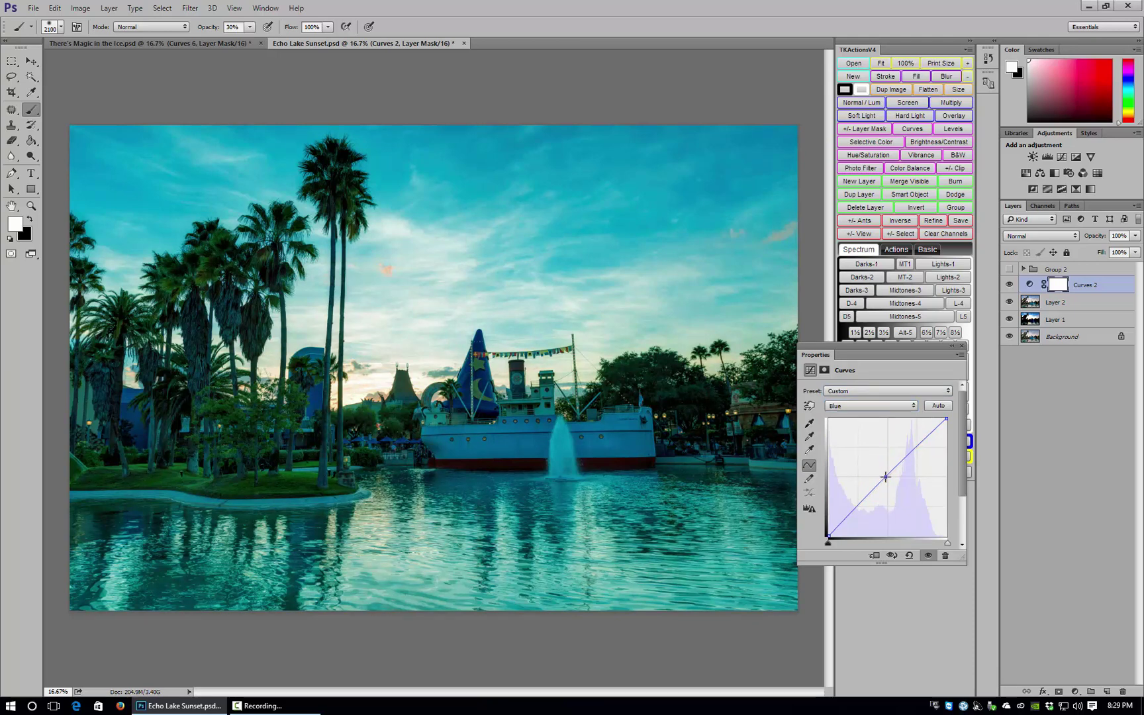
drag(886, 478, 853, 406)
click(854, 406)
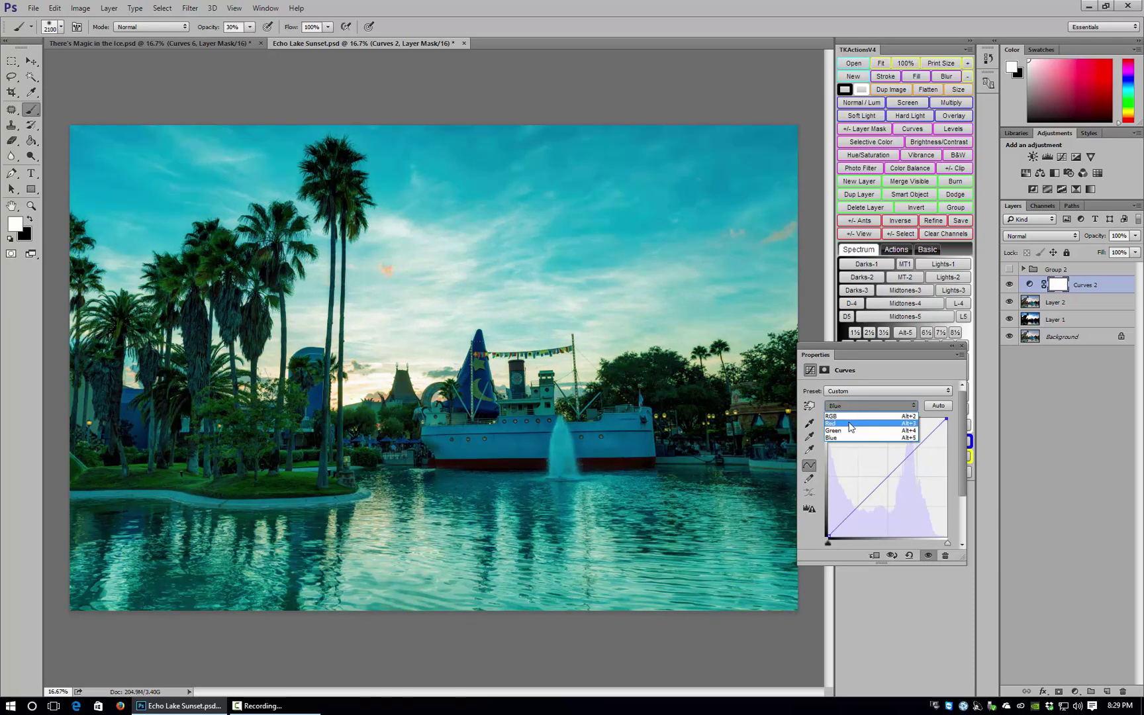
Step: Raise the Red curve's midtones and lower the Blue curve's midtones to give the image a warm tint
click(850, 422)
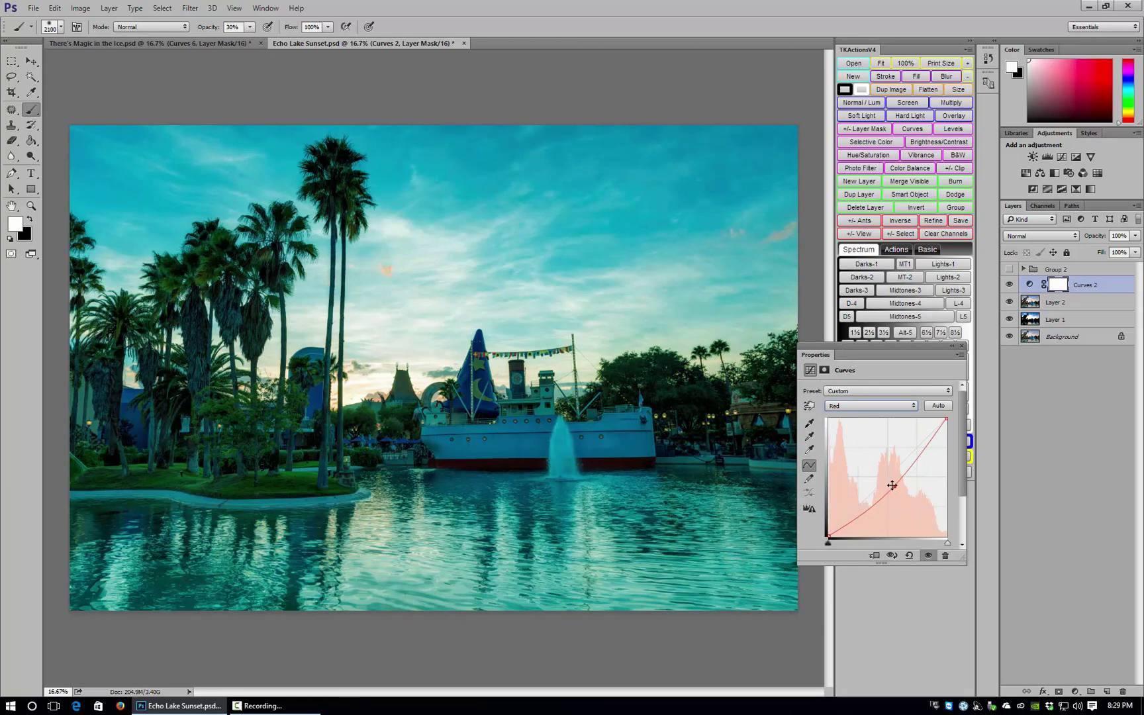
drag(891, 486, 874, 475)
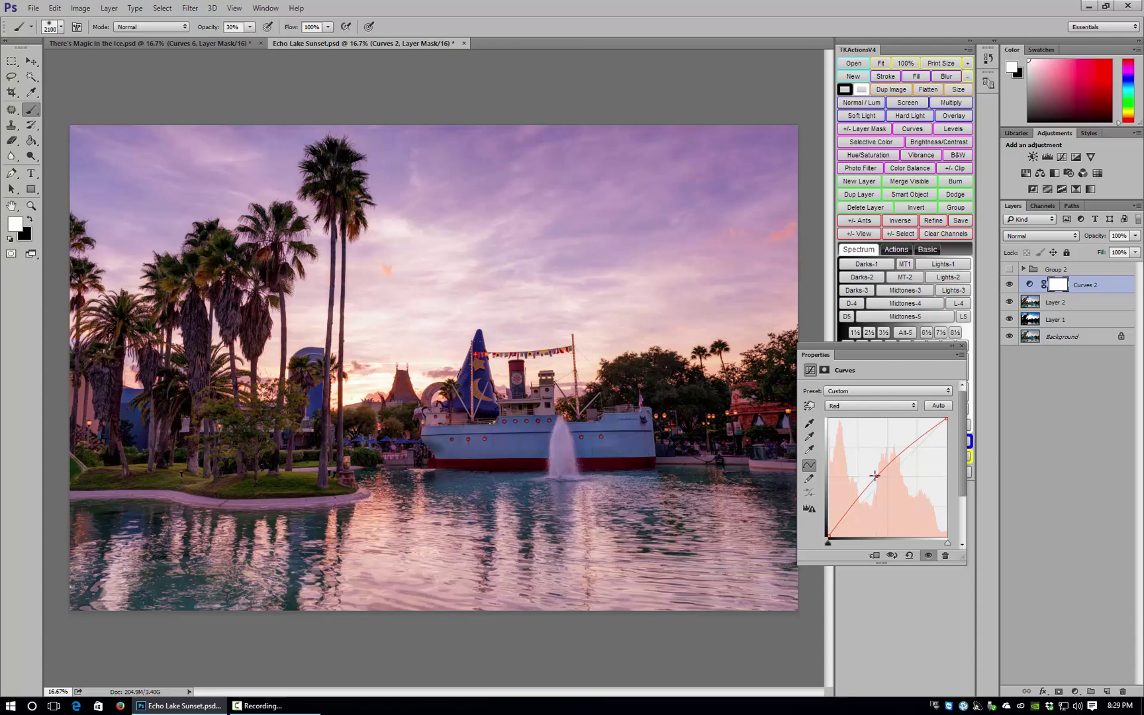
click(847, 407)
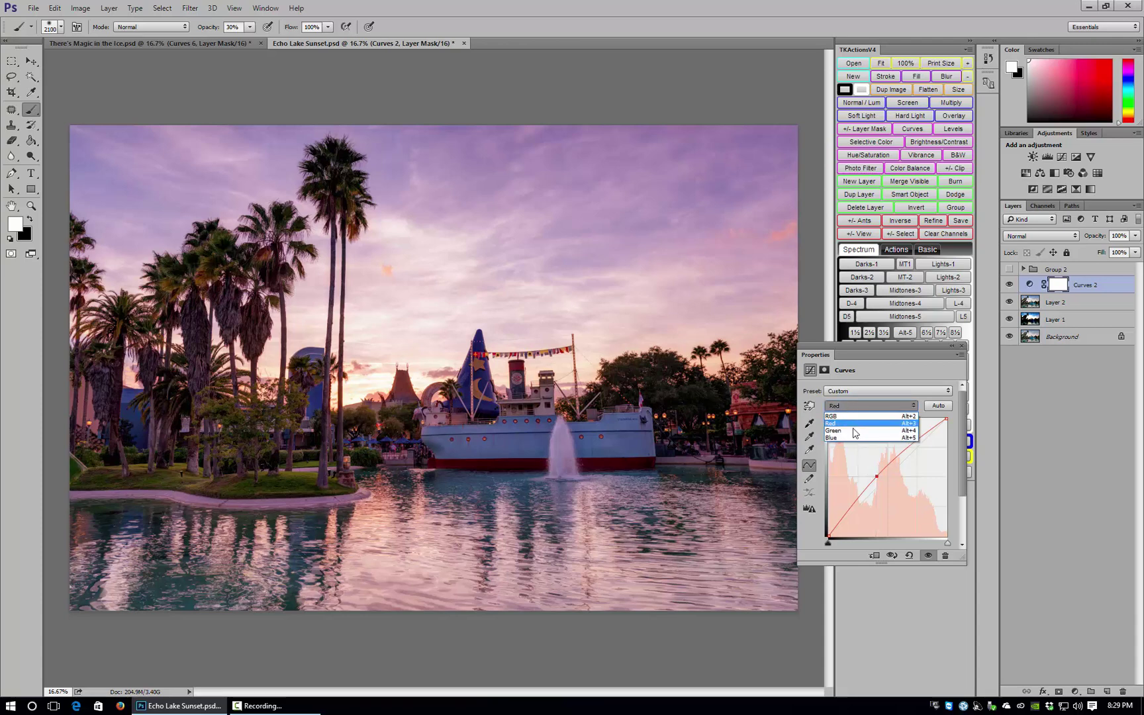
click(849, 447)
click(851, 405)
click(841, 436)
drag(890, 475, 892, 487)
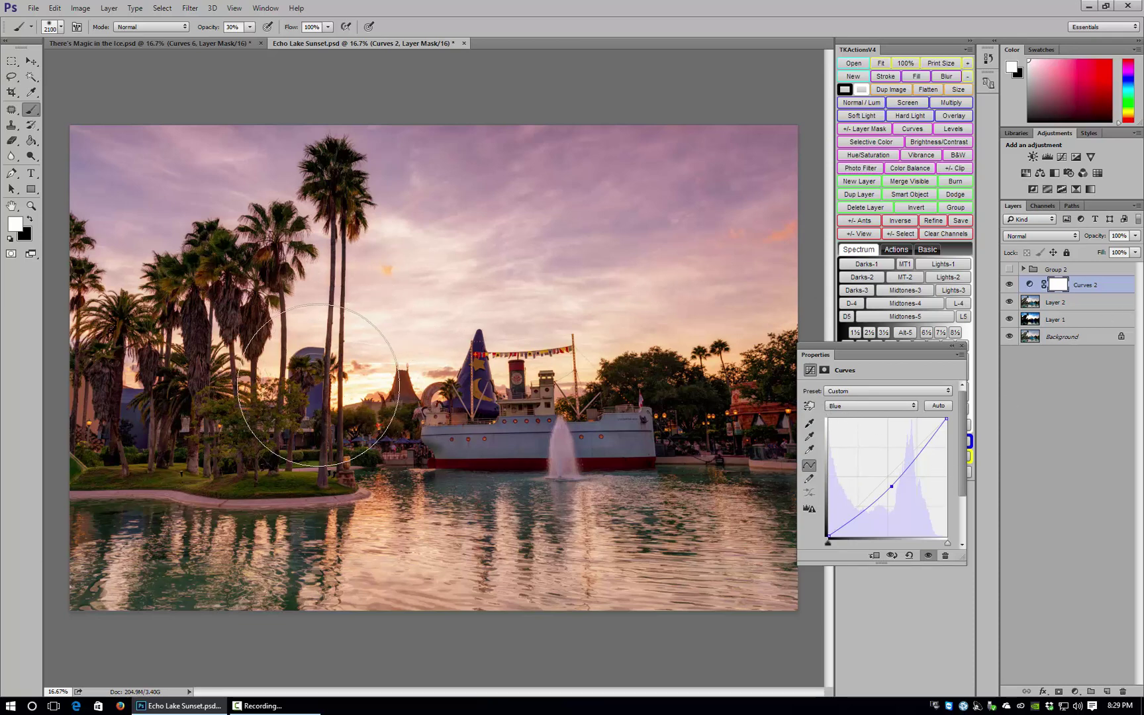
Step: Invert the Curves 2 mask to black and reduce the brush to 10% opacity and 1300 px
key(ctrl+i)
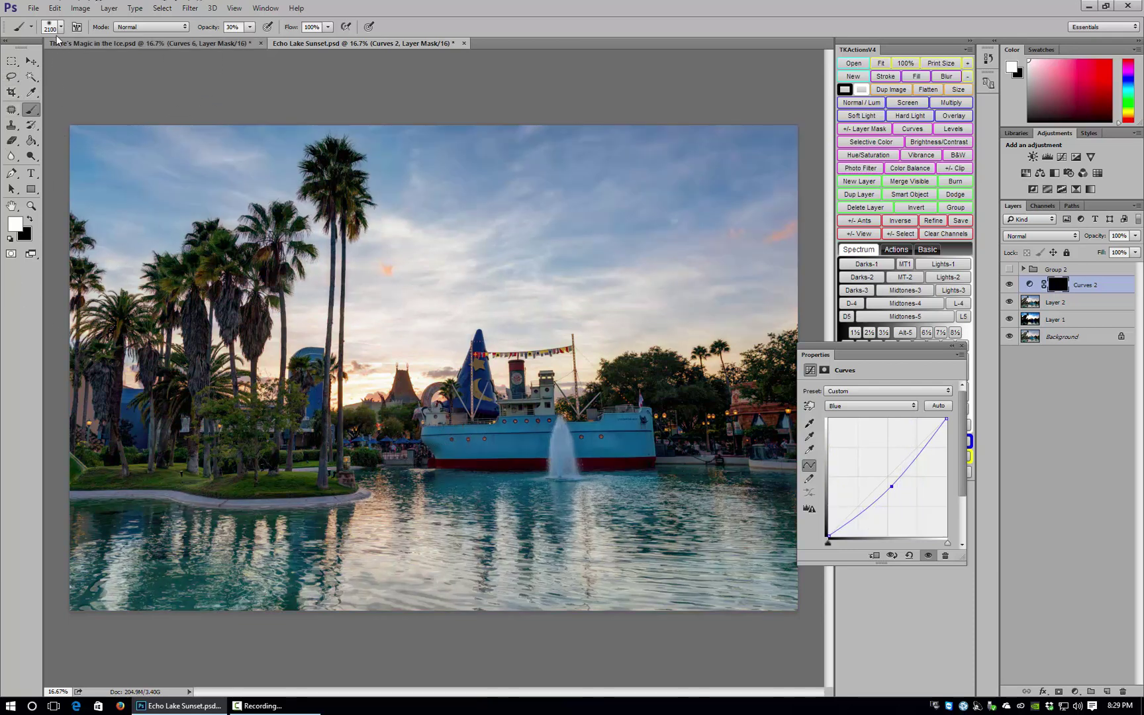
key(1)
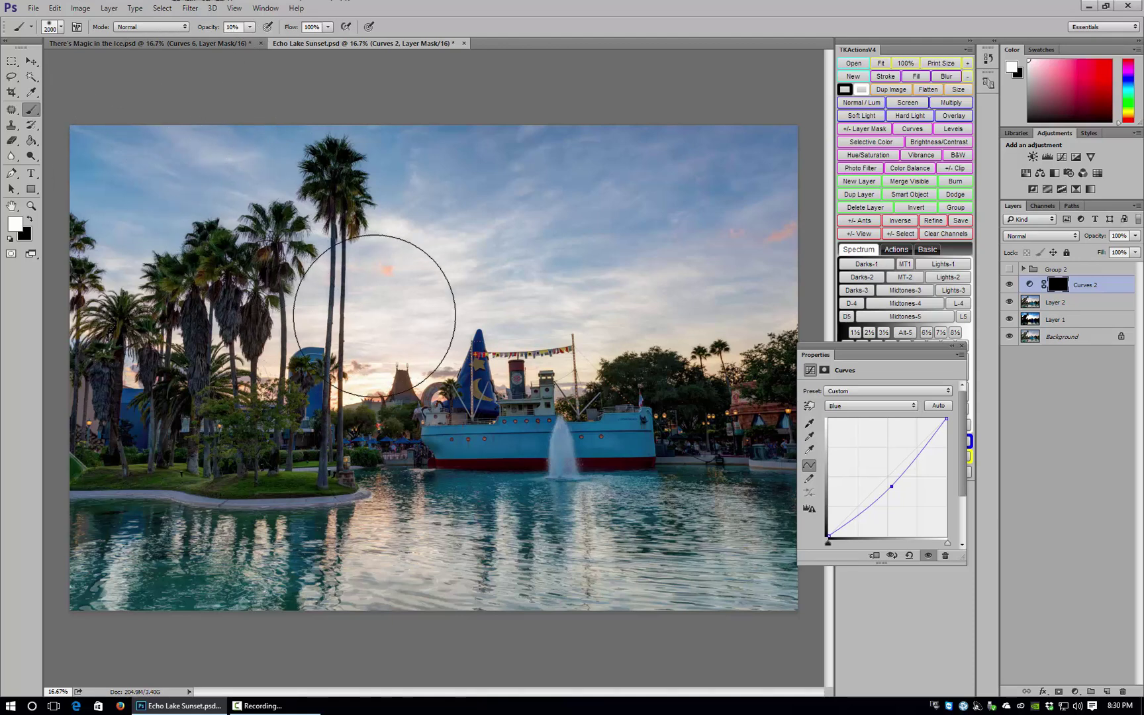
key(bracketleft)
key(bracketleft)
key(bracketleft)
key(bracketleft)
key(bracketleft)
key(bracketleft)
key(bracketleft)
key(bracketleft)
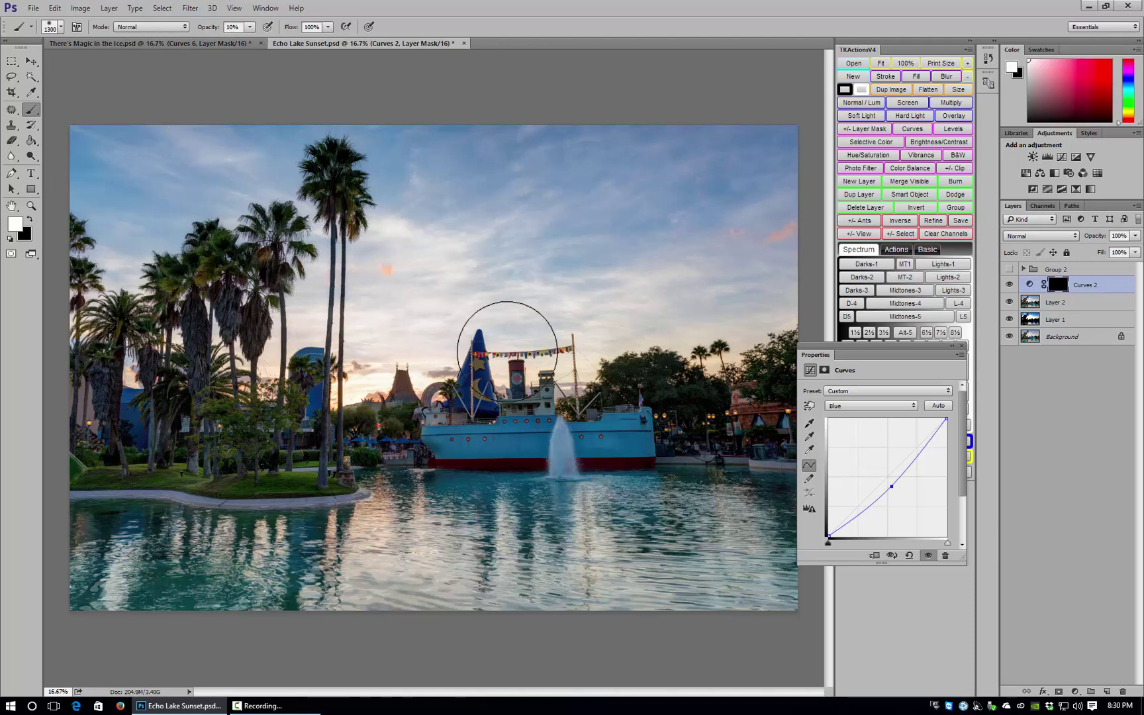
Step: Enlarge the brush to 1700 px and paint white on the Curves 2 mask over the sunset horizon and its surroundings
key(bracketright)
key(bracketright)
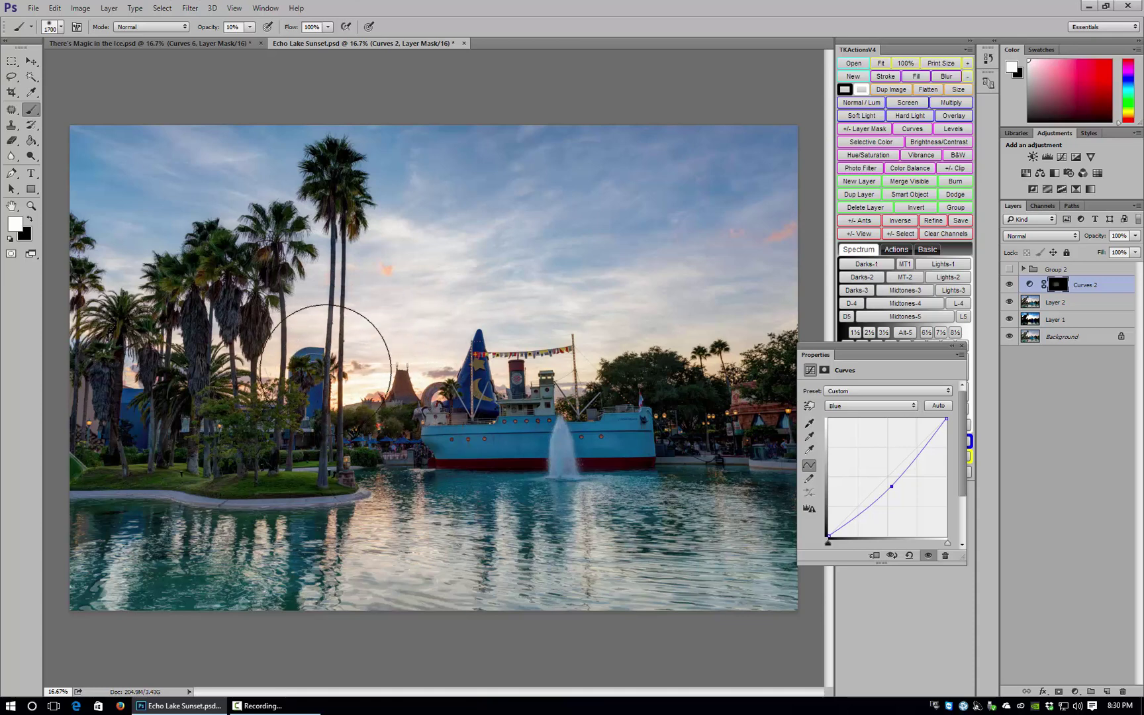
key(bracketright)
key(bracketright)
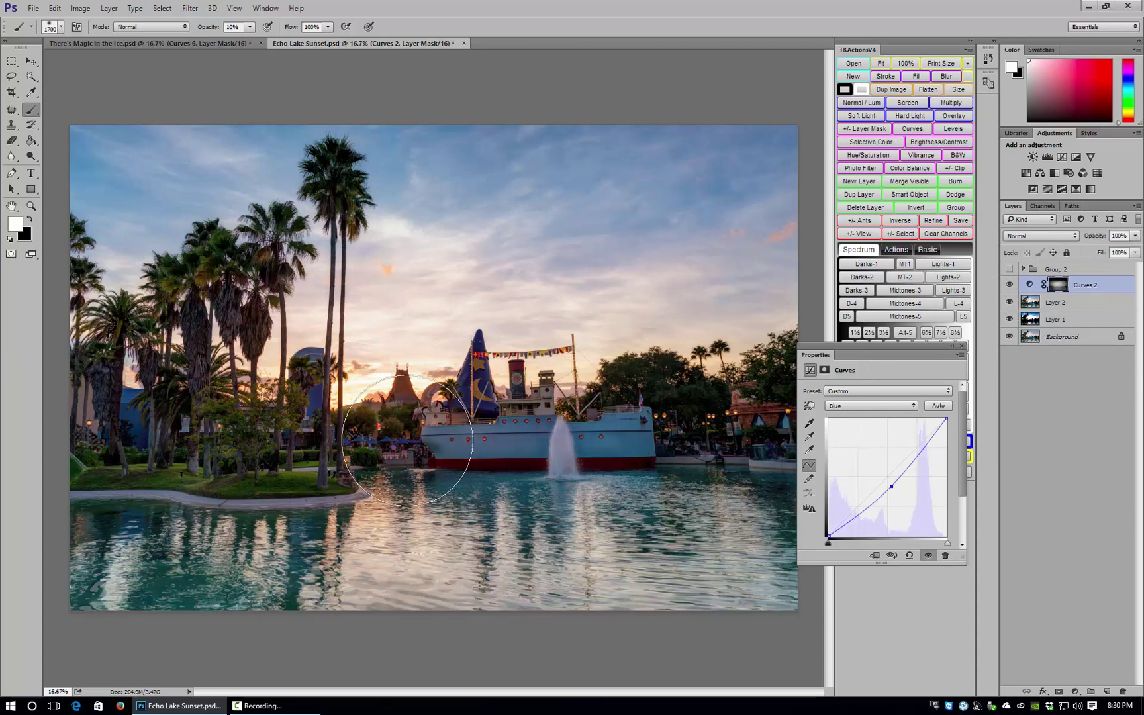
Step: Hide and show the Curves 2 layer to compare the image with and without the warm tint
click(1009, 285)
key(x)
click(1030, 285)
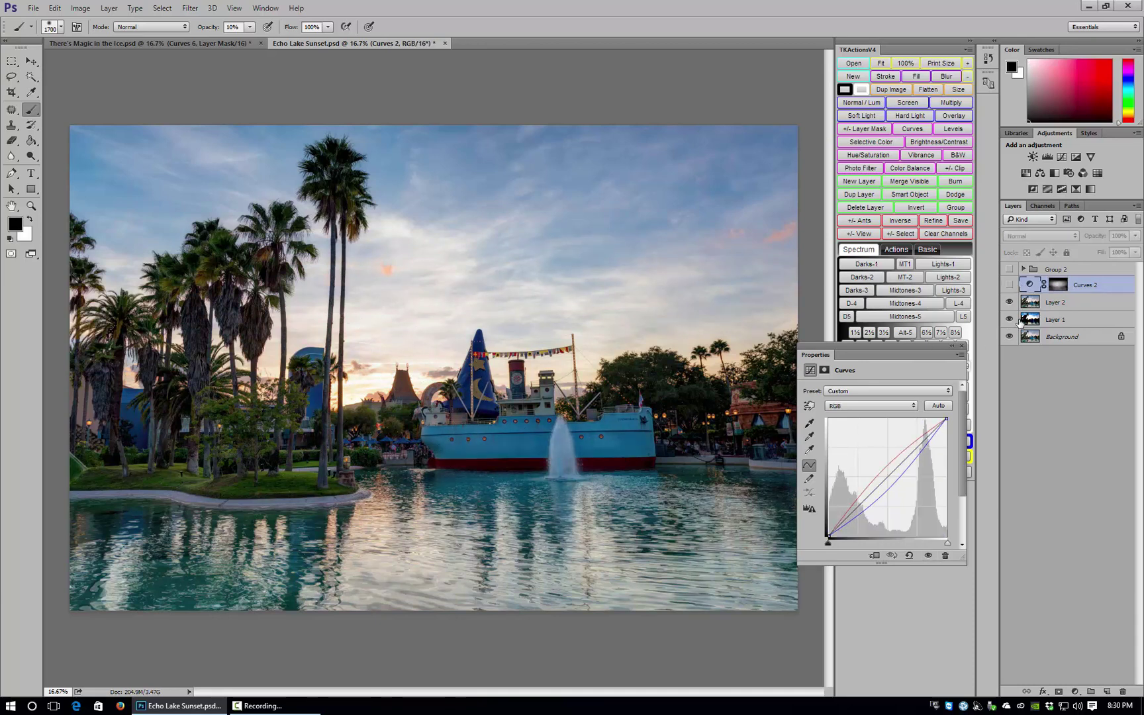
click(1009, 284)
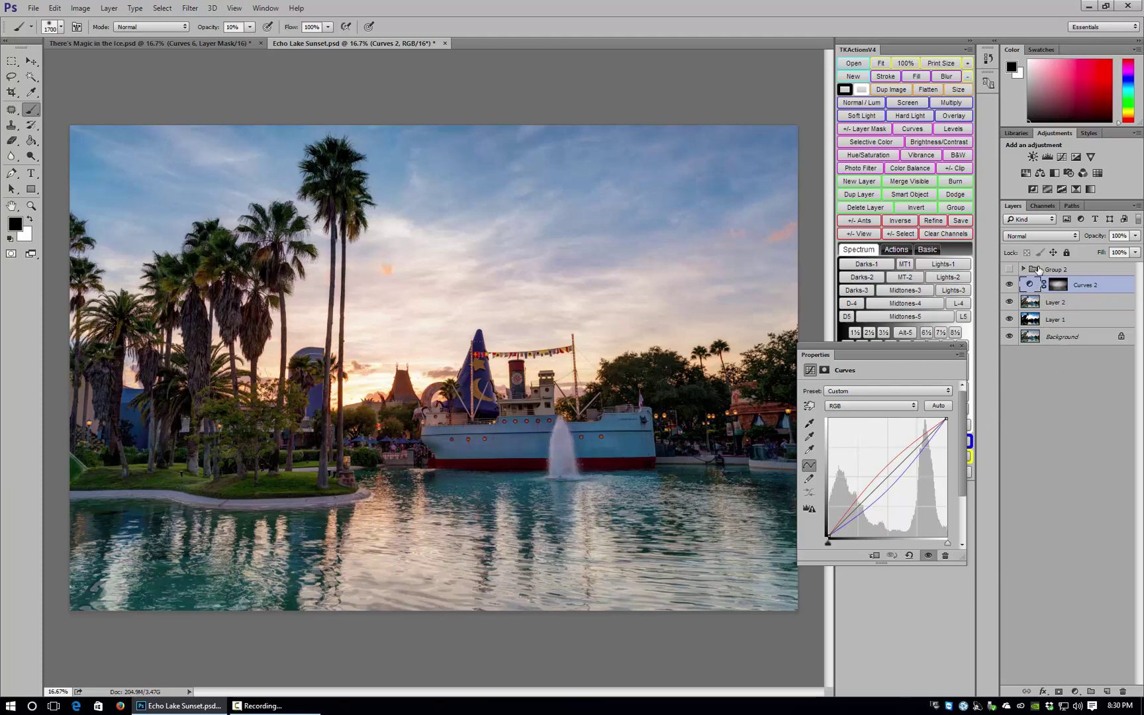
Step: Add a new Curves adjustment above Curves 2 and shape a gentle contrast S-curve with lowered shadows and slightly raised highlights
click(1065, 158)
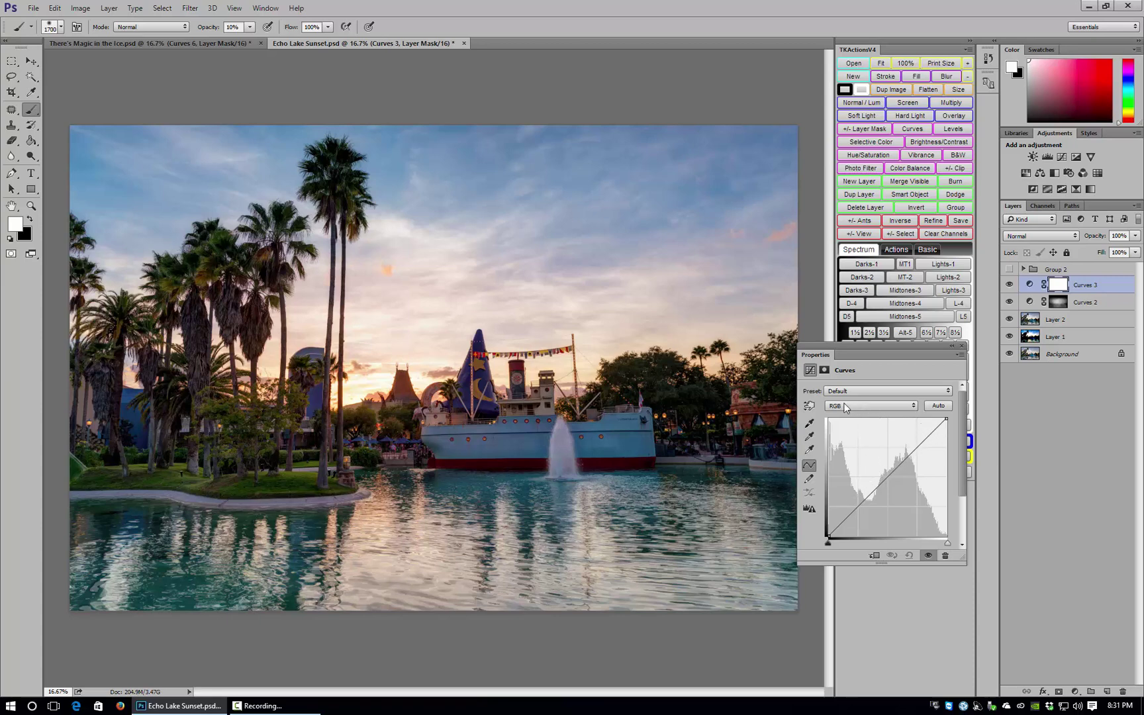
click(843, 521)
drag(843, 521, 847, 523)
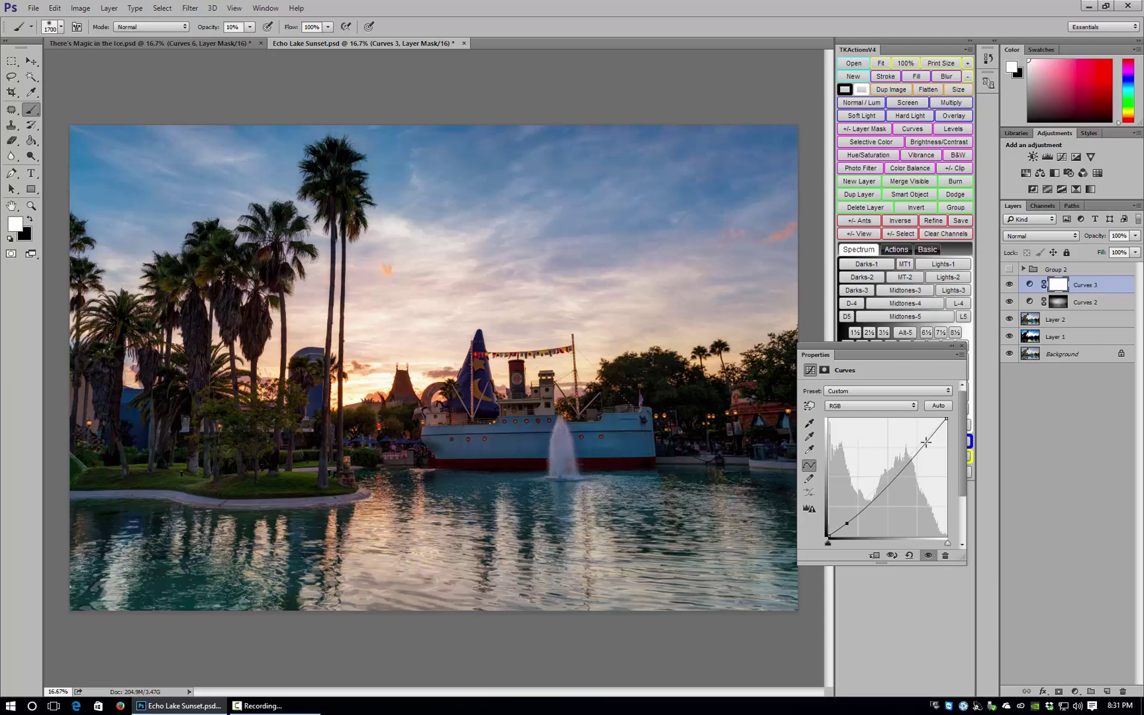
drag(924, 439, 926, 437)
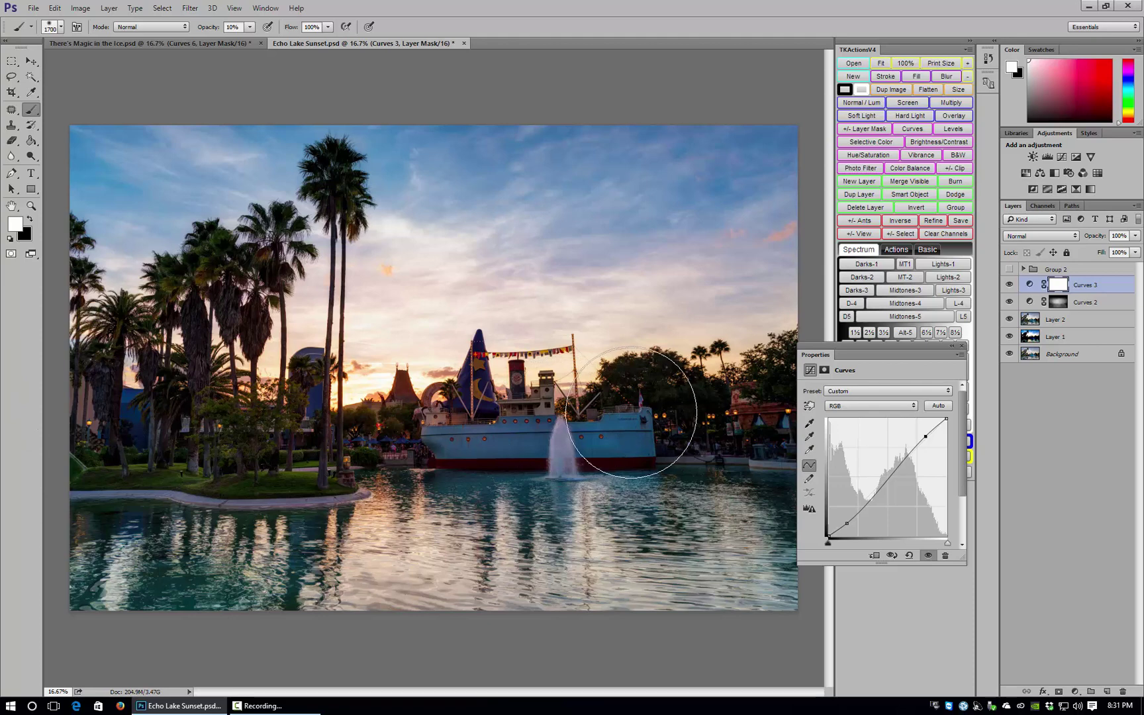
Step: Apply the merged RGB image to the Curves 3 mask using Multiply blending at 100% opacity
click(80, 8)
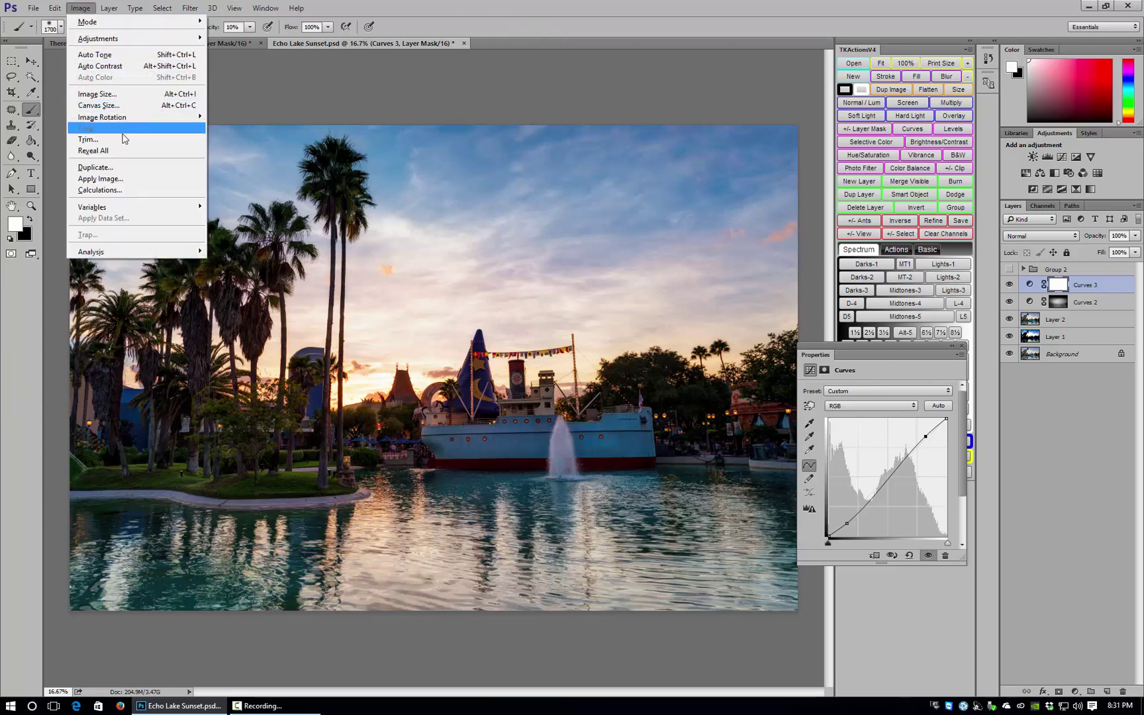
click(123, 183)
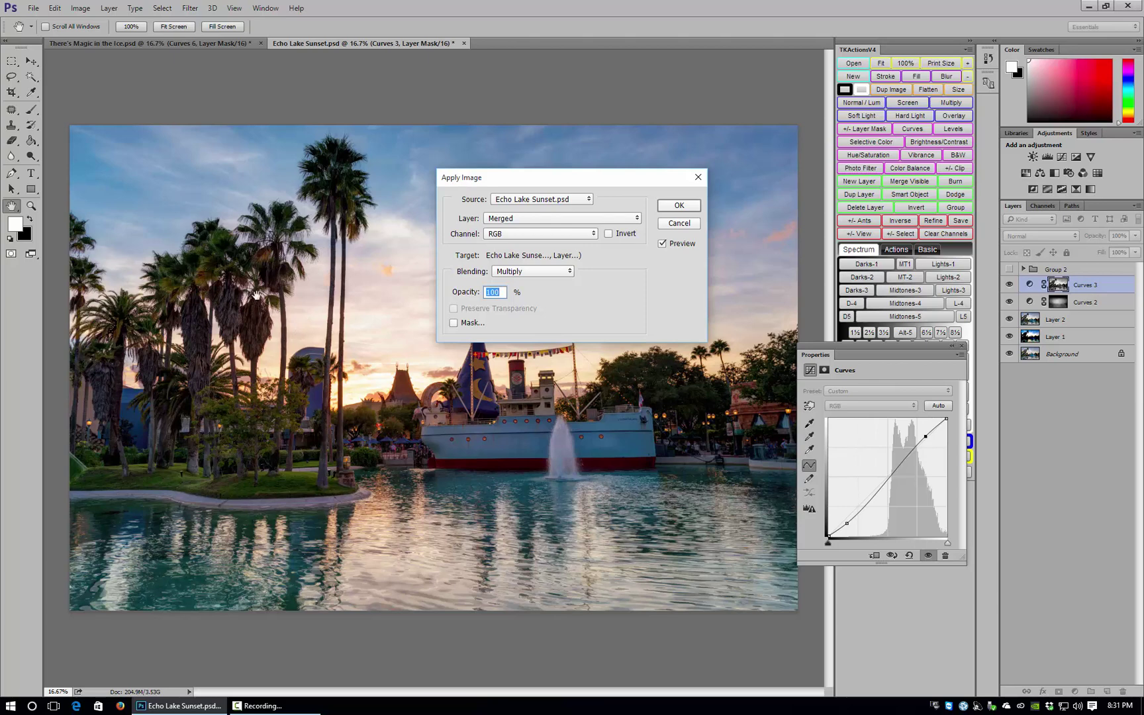
click(678, 206)
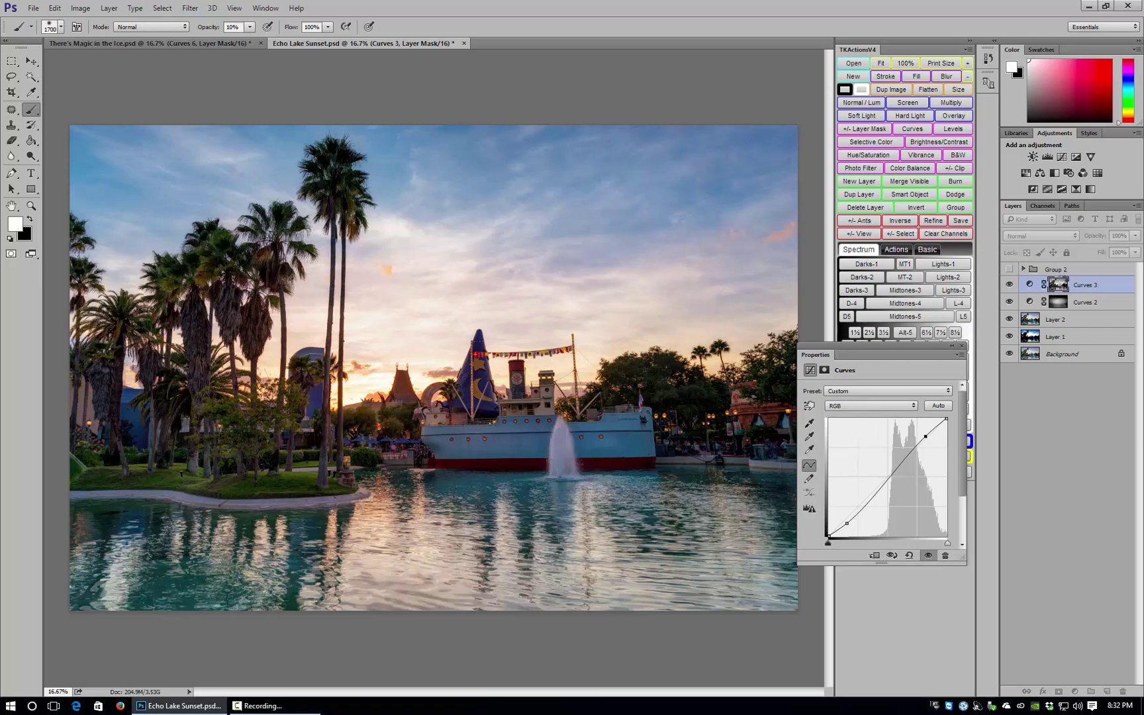
Step: Inspect the Curves 3 mask on its own and compare the image with the Curves 3 layer hidden and shown
alt+click(1059, 284)
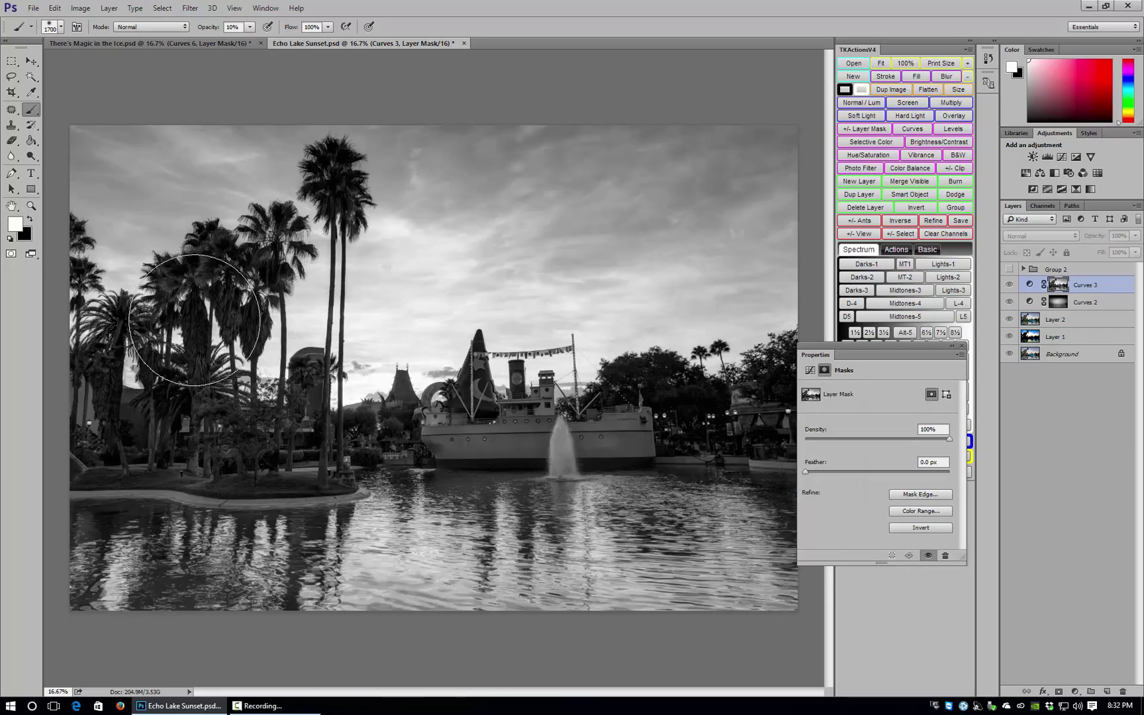
click(1031, 284)
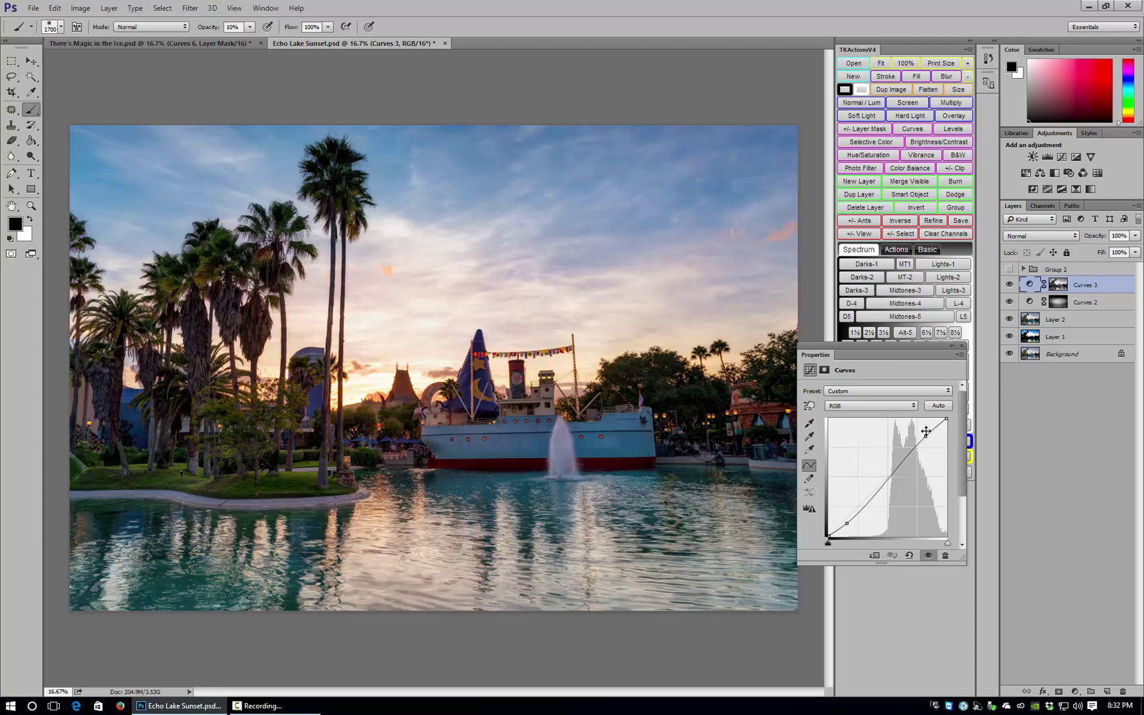
click(1010, 285)
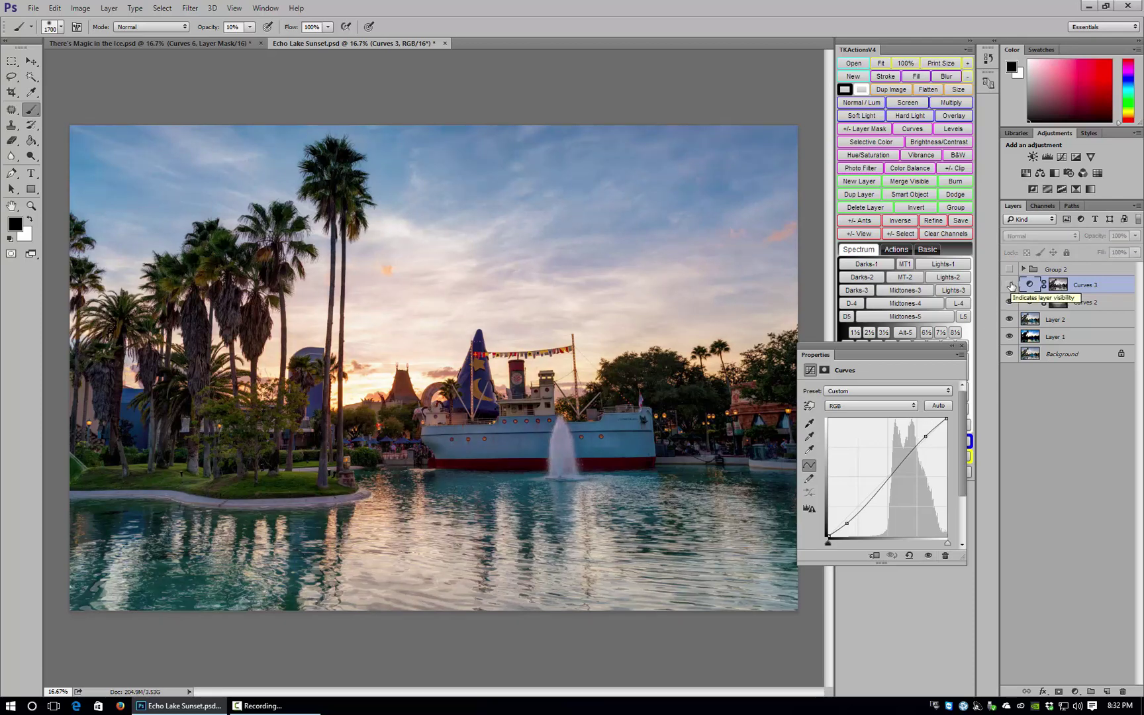
click(1010, 285)
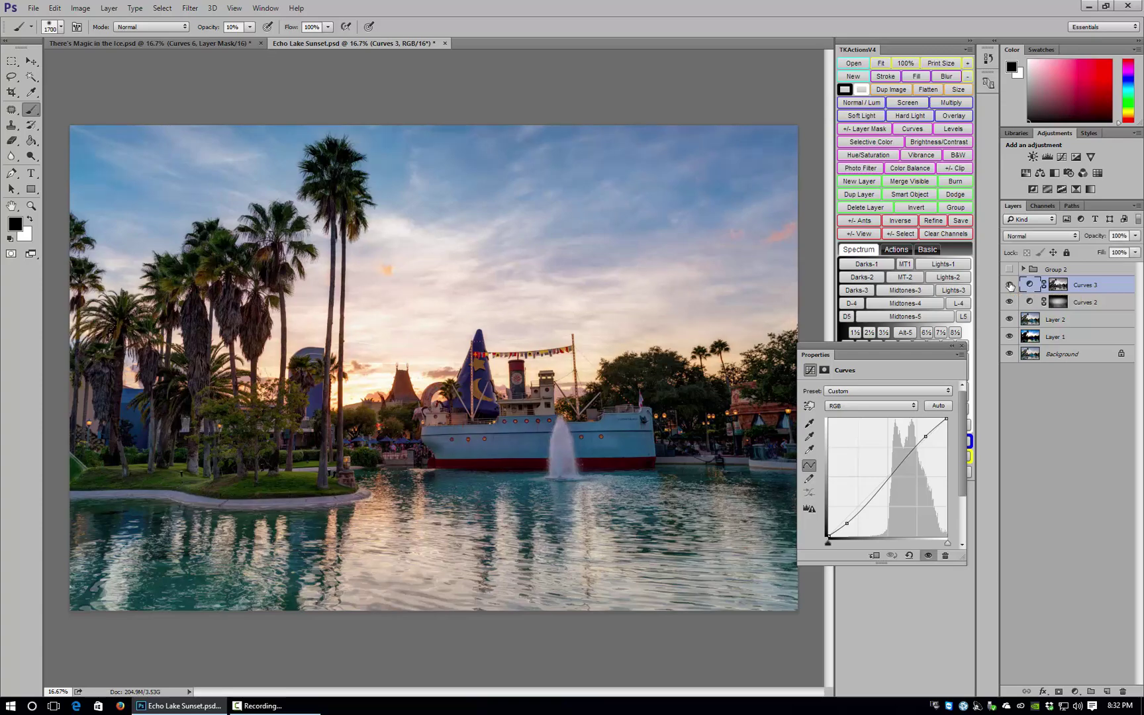
Step: Load the Curves 3 mask as a selection and deselect it with the Rectangular Marquee tool
ctrl+click(1058, 293)
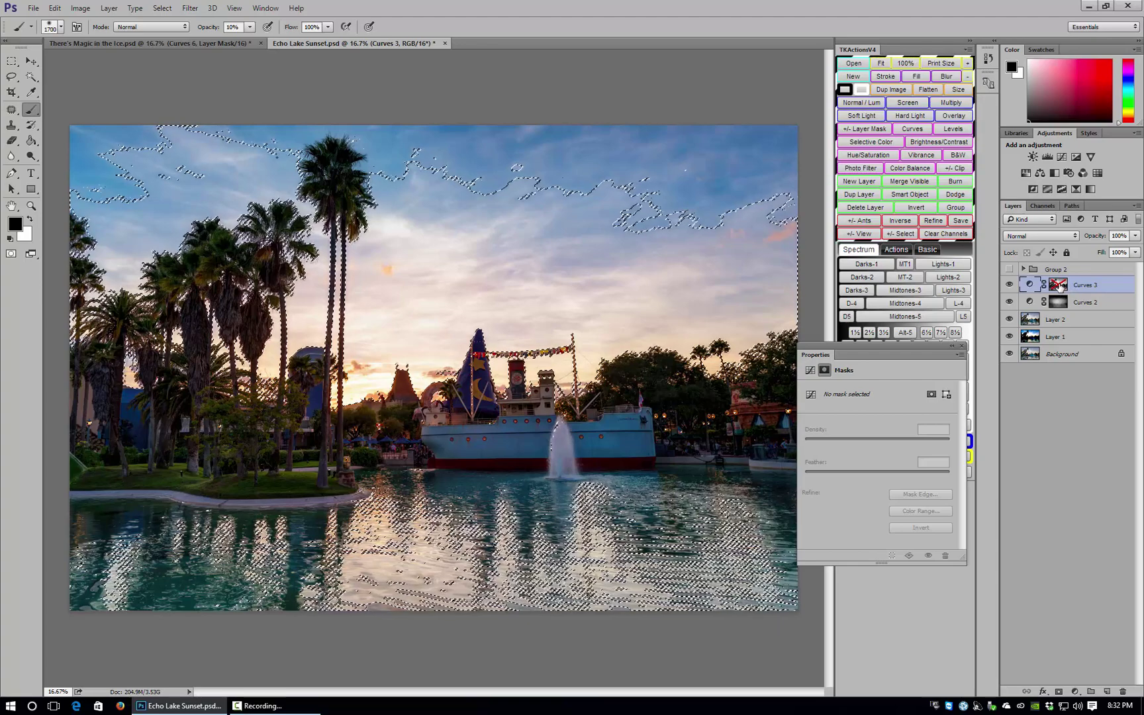
click(12, 61)
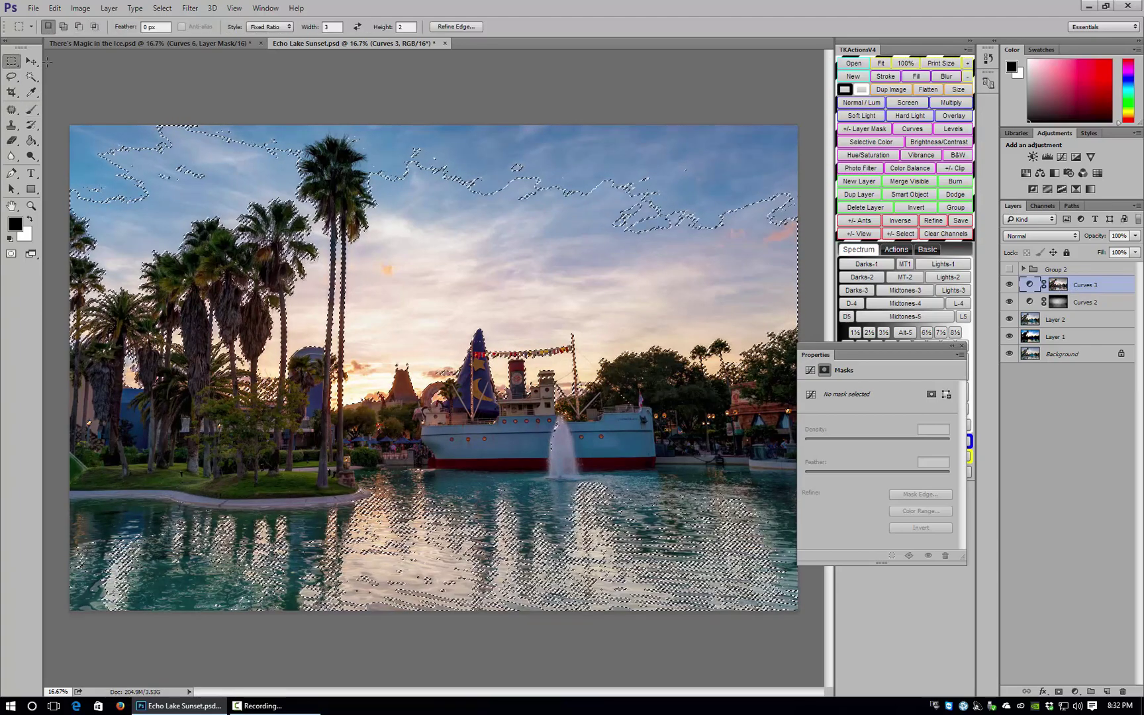
click(356, 365)
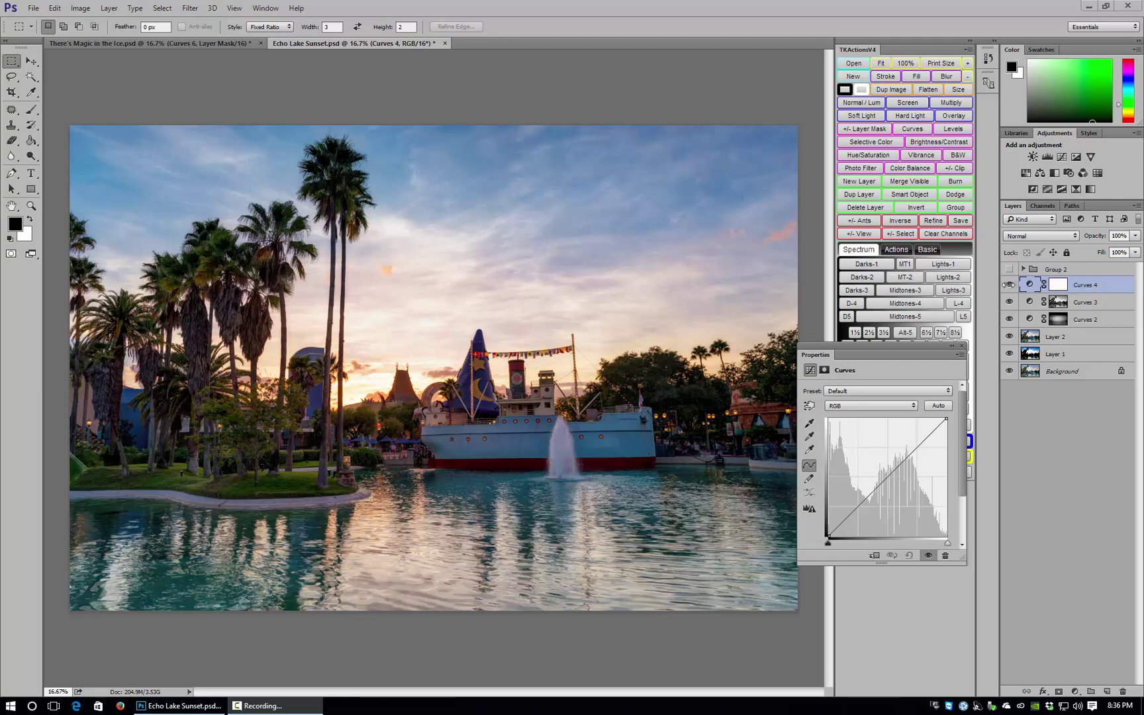
Step: Hide the Curves 4, Curves 3 and Curves 2 layers and show Group 2
drag(1010, 286, 1007, 325)
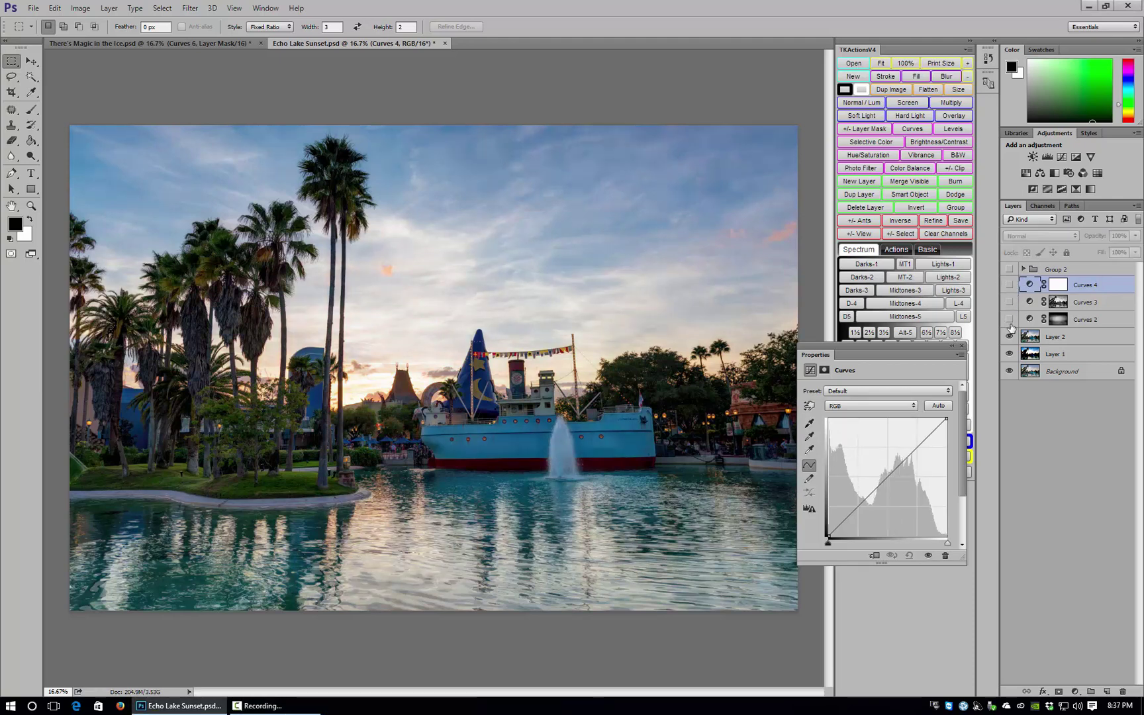
click(1010, 270)
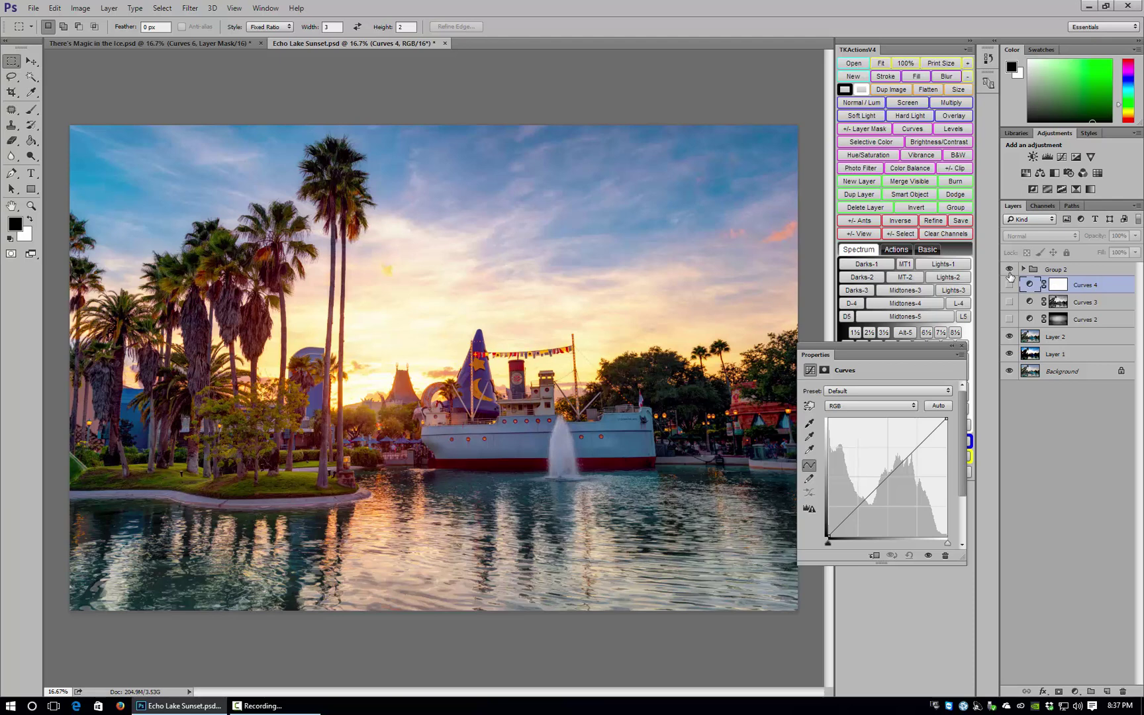
Step: Switch to There's Magic in the Ice.psd, hide its Curves 6 layer and show Group 1
click(163, 42)
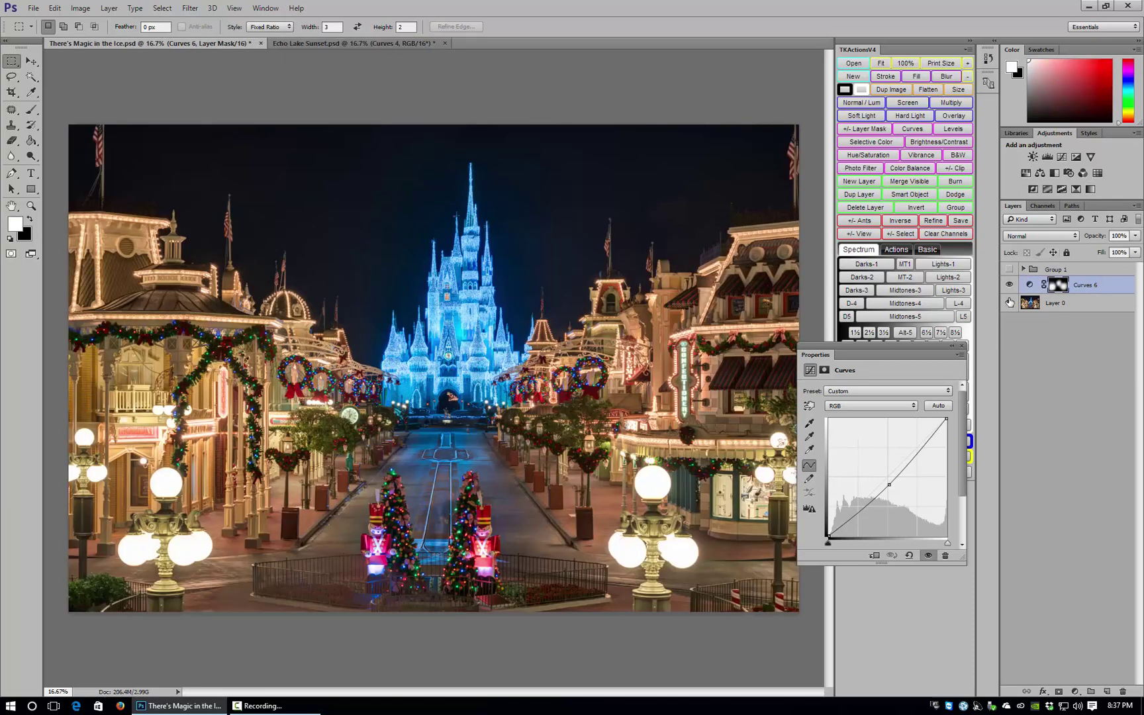
click(1010, 287)
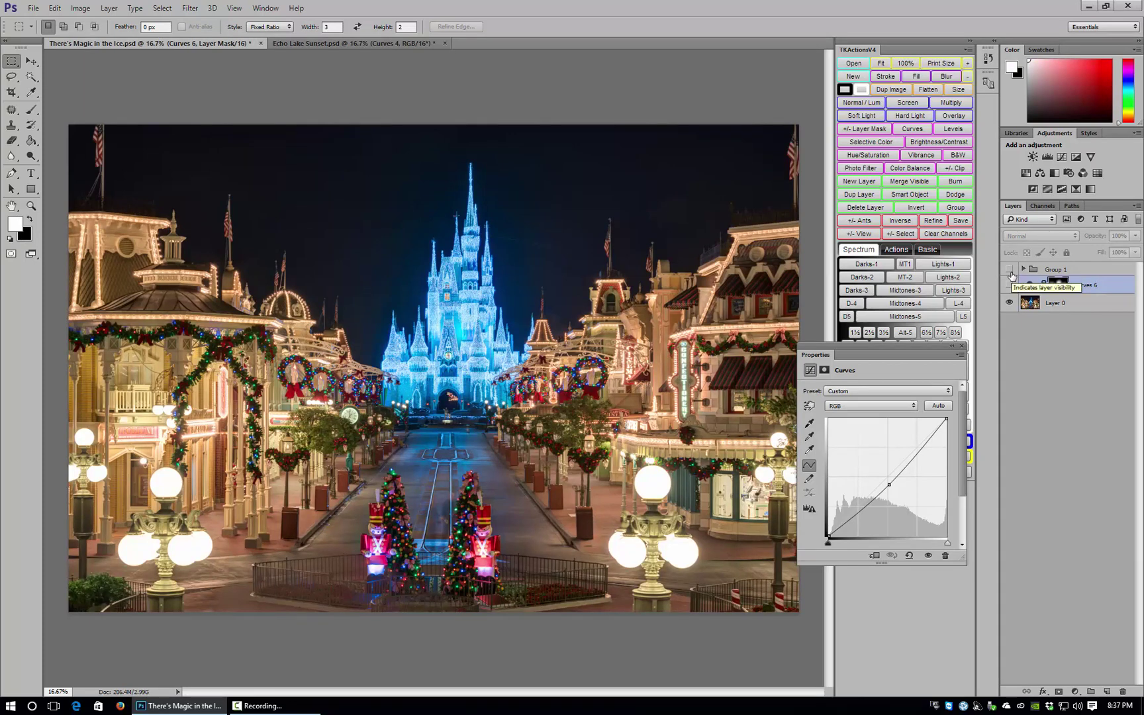
click(1010, 270)
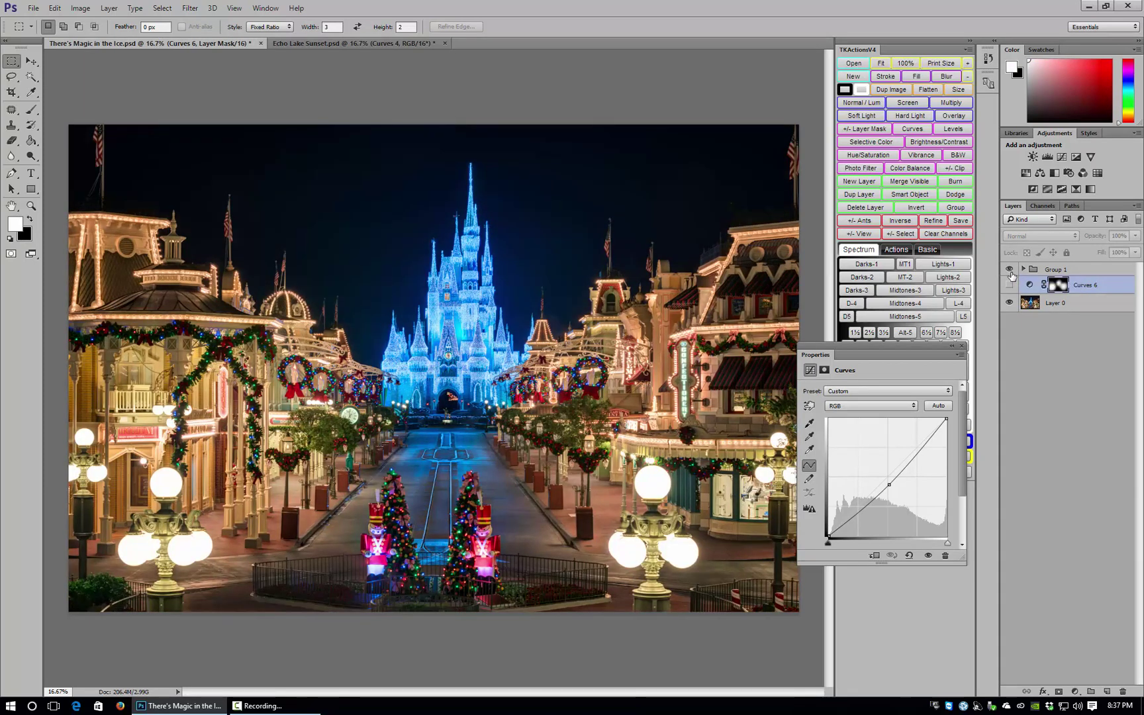
Step: Hide and show Group 1 to compare the castle photo with and without its edits, and expand the group
click(1011, 271)
click(1010, 270)
click(1024, 269)
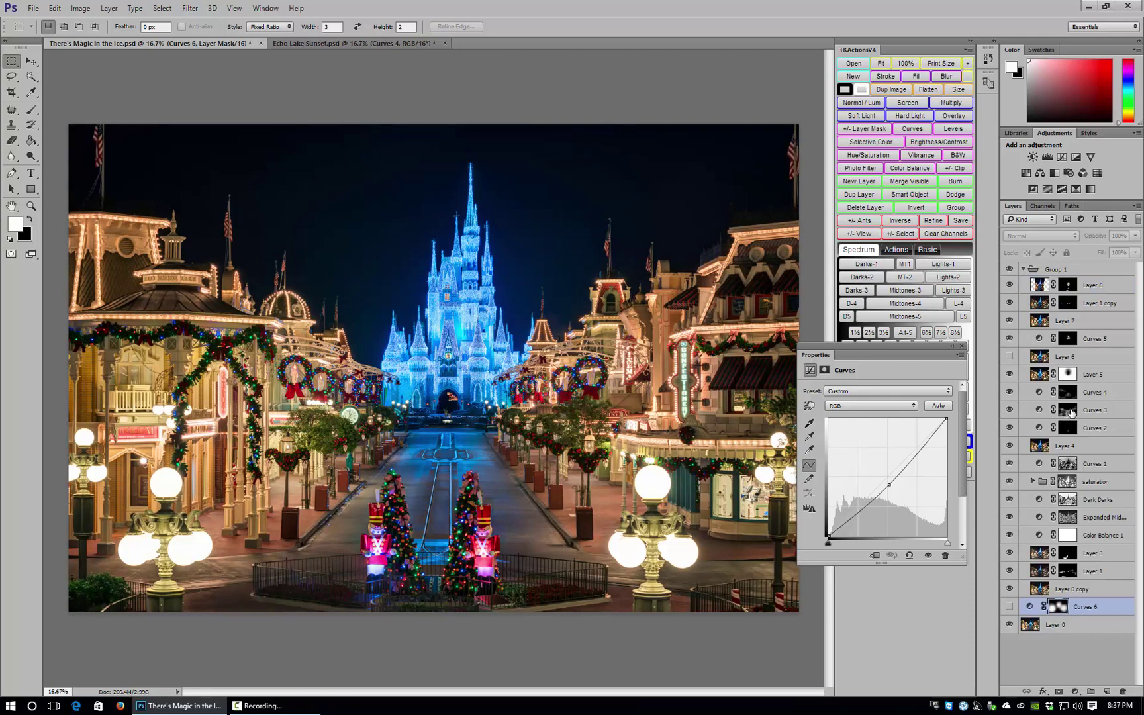